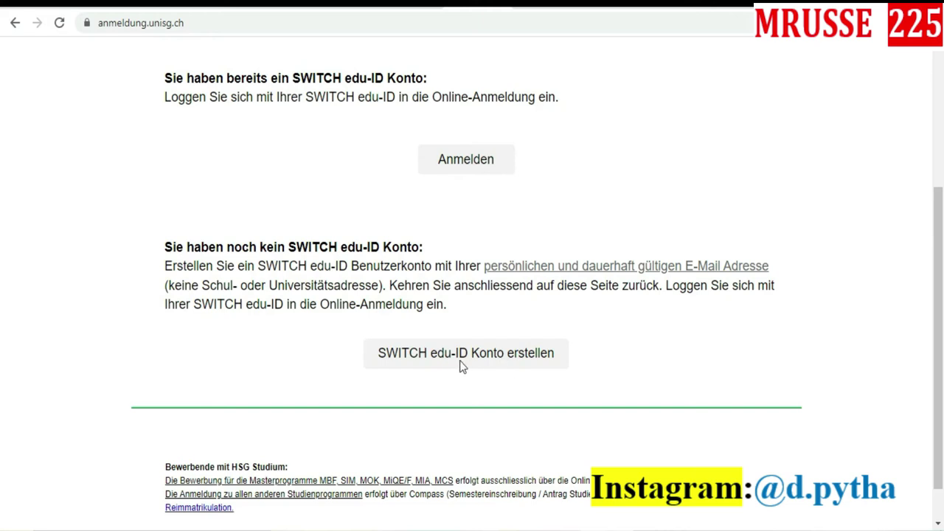
Start creating a new SWITCH edu-ID account, look over the registration form and dismiss the translation prompt.
{"action": "left_click", "coordinate": [480, 362]}
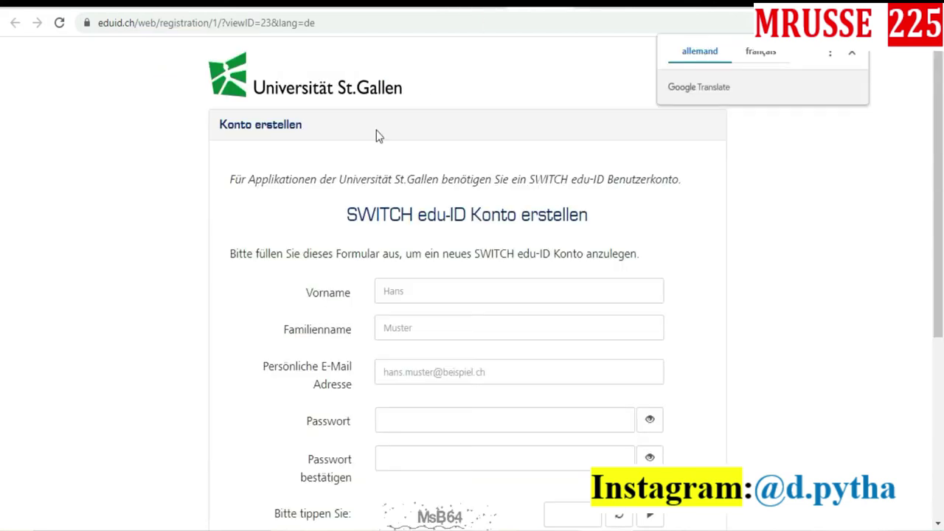
{"action": "scroll", "coordinate": [468, 272], "scroll_direction": "down", "scroll_amount": 2}
{"action": "scroll", "coordinate": [467, 272], "scroll_direction": "down", "scroll_amount": 2}
{"action": "scroll", "coordinate": [468, 269], "scroll_direction": "up", "scroll_amount": 4}
{"action": "scroll", "coordinate": [467, 271], "scroll_direction": "down", "scroll_amount": 3}
{"action": "scroll", "coordinate": [467, 273], "scroll_direction": "up", "scroll_amount": 3}
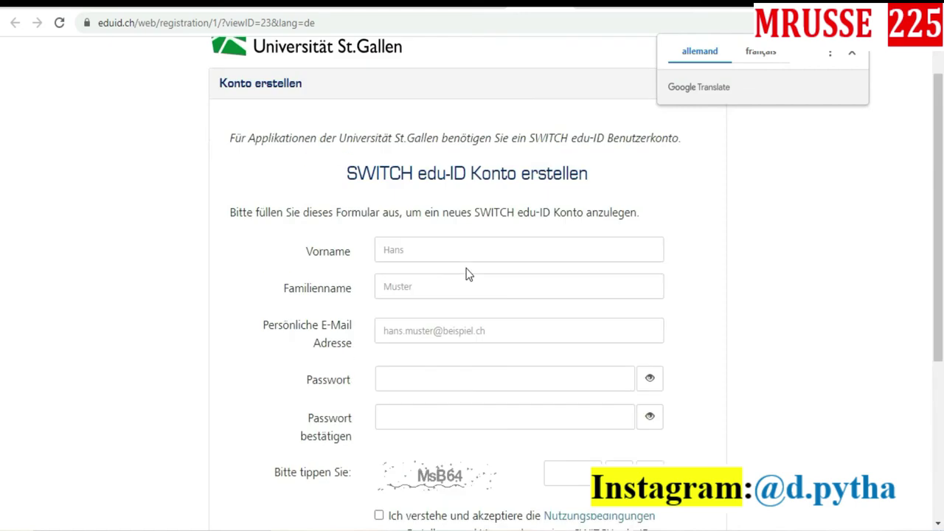
{"action": "scroll", "coordinate": [468, 272], "scroll_direction": "down", "scroll_amount": 2}
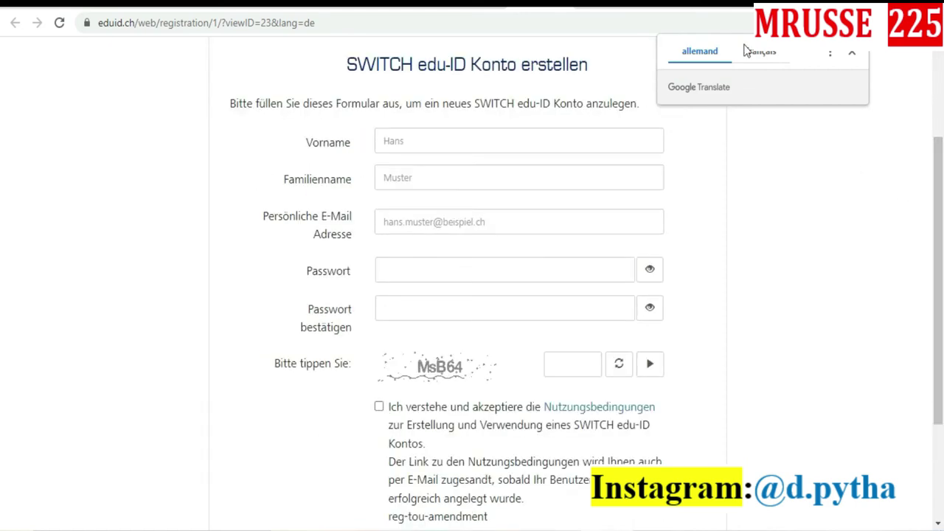
{"action": "left_click", "coordinate": [852, 56]}
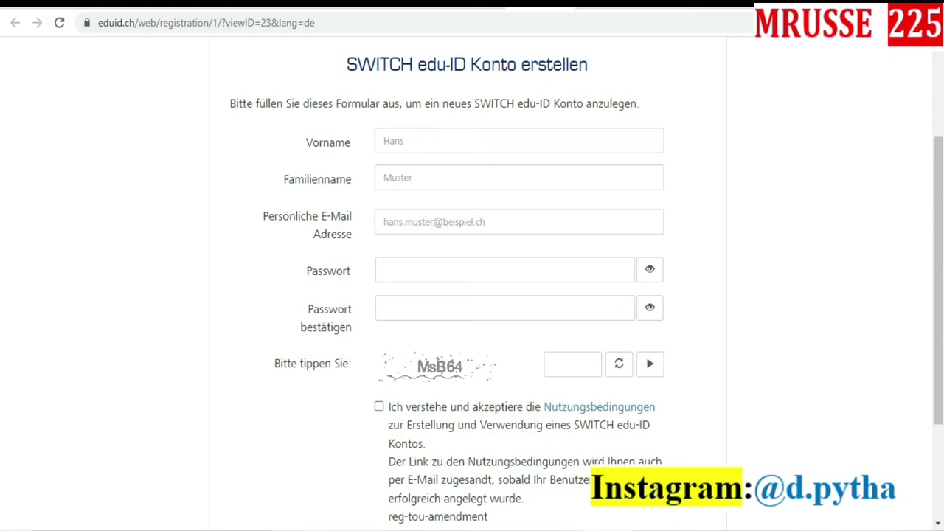
Open the Windows on-screen keyboard below the e-mail row and translate the form into French.
{"action": "key", "text": "ctrl+super+o"}
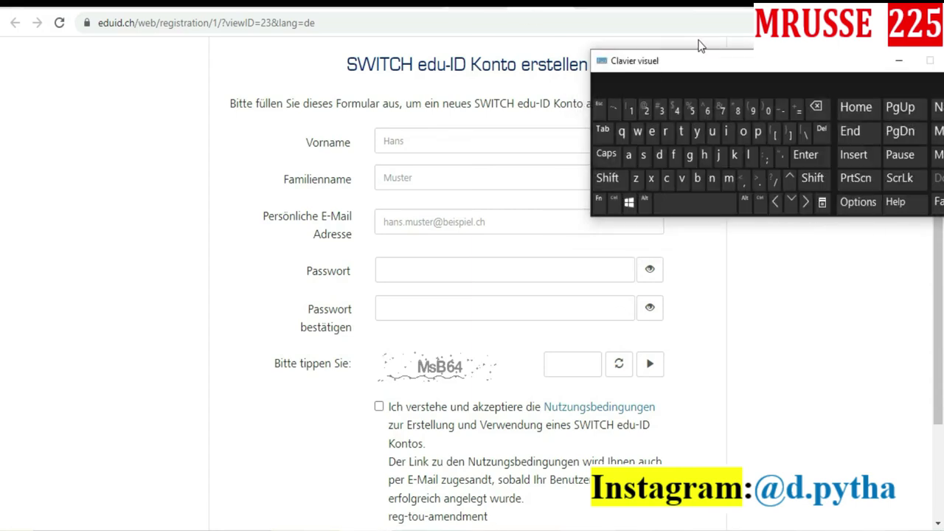
{"action": "left_click_drag", "start_coordinate": [710, 66], "coordinate": [462, 311]}
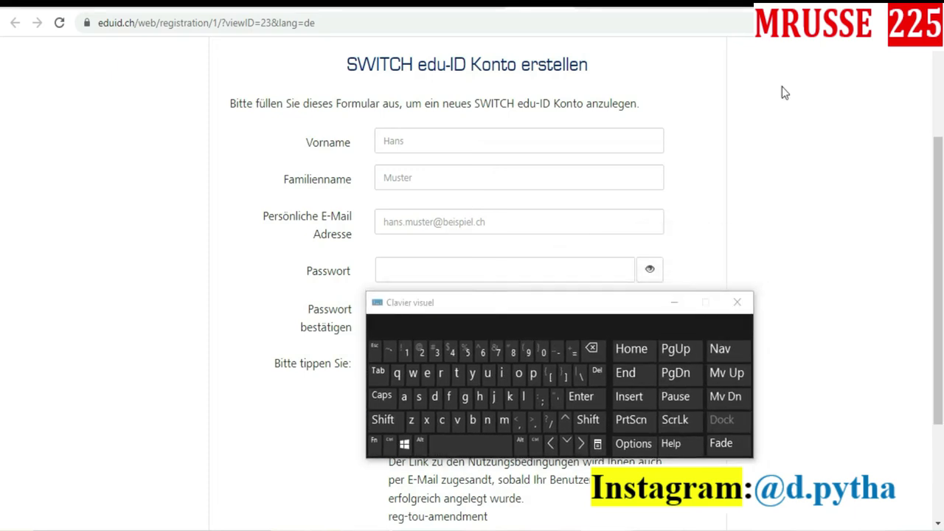
{"action": "left_click", "coordinate": [759, 53]}
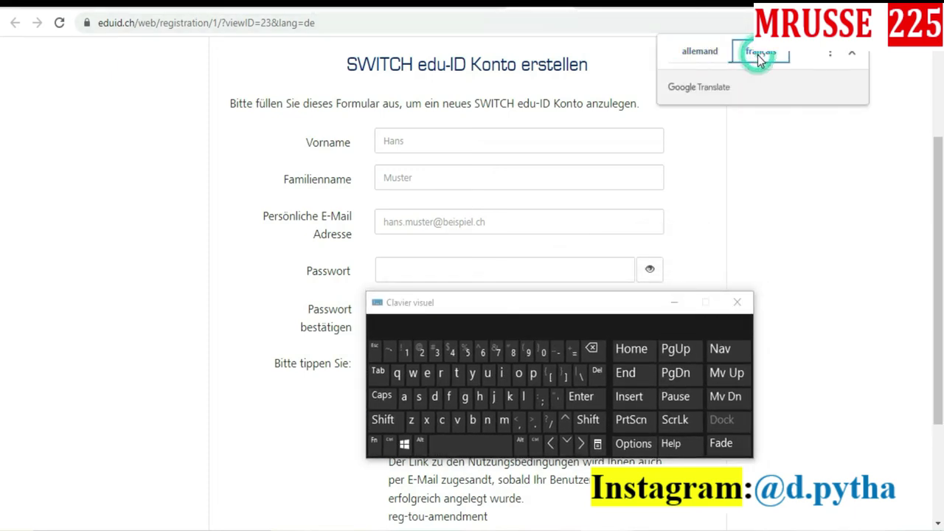
Enter the first name in the Prénom field using the on-screen keyboard.
{"action": "left_click", "coordinate": [416, 160]}
{"action": "left_click", "coordinate": [480, 397]}
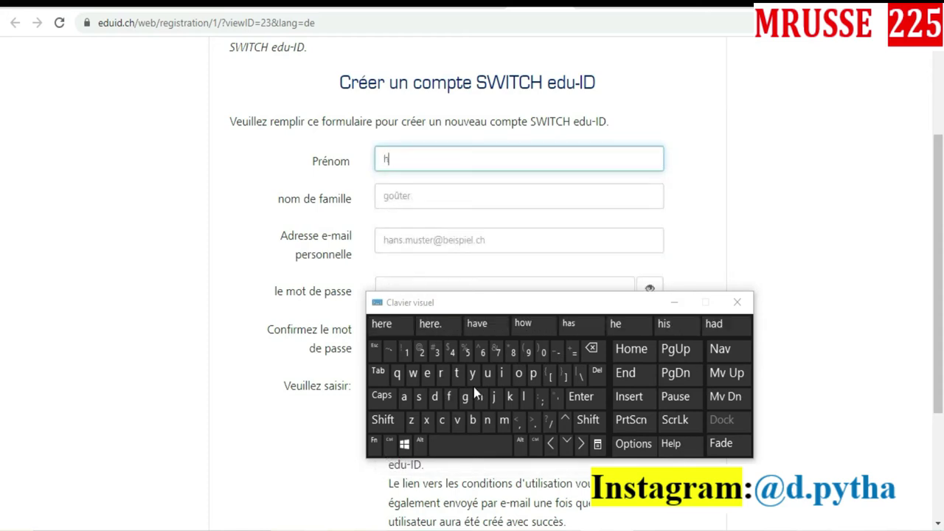
{"action": "left_click", "coordinate": [503, 374]}
{"action": "left_click", "coordinate": [524, 397]}
{"action": "left_click", "coordinate": [503, 374]}
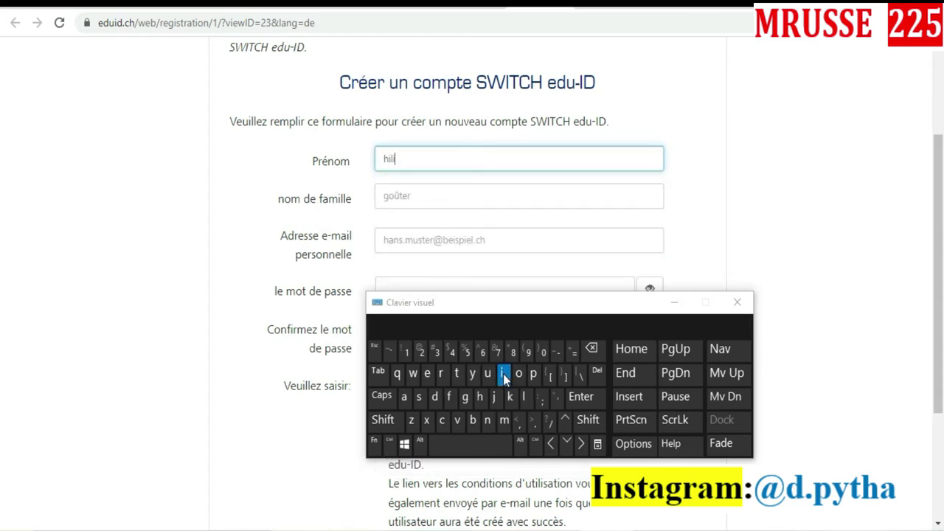
{"action": "left_click", "coordinate": [427, 374]}
{"action": "left_click", "coordinate": [440, 374]}
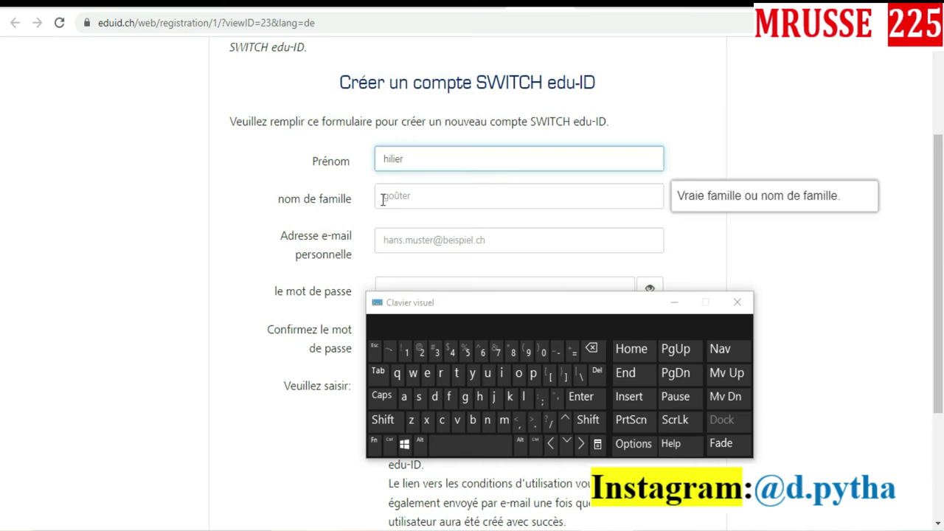
Enter the family name in the nom de famille field using the on-screen keyboard.
{"action": "left_click", "coordinate": [416, 197]}
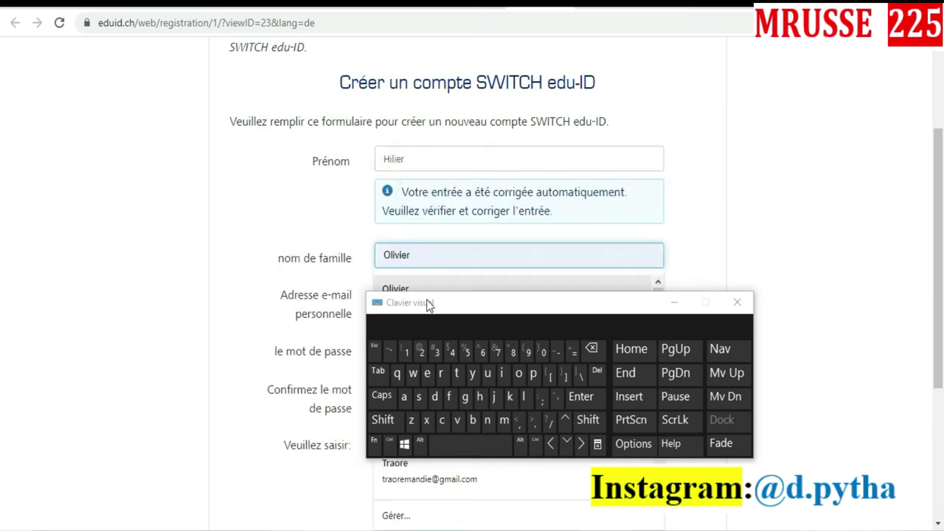
{"action": "left_click", "coordinate": [458, 378]}
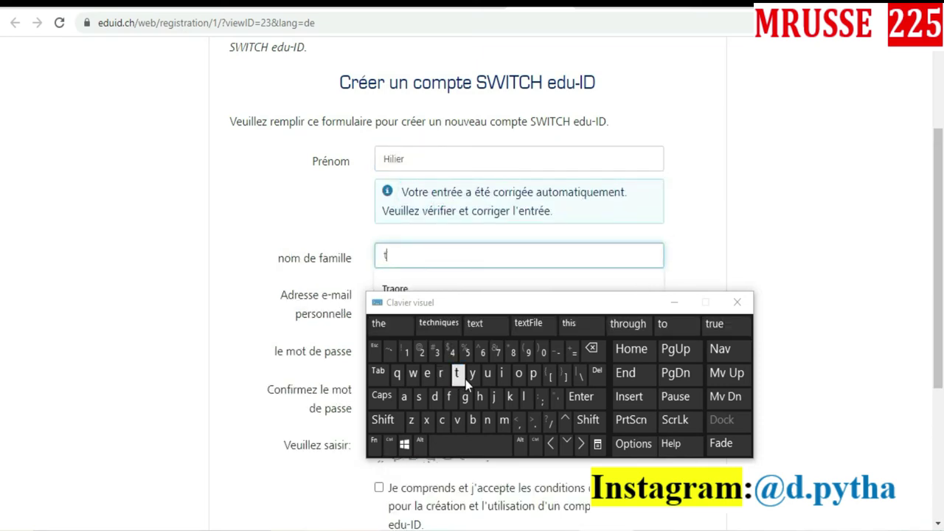
{"action": "left_click", "coordinate": [487, 374]}
{"action": "left_click", "coordinate": [496, 397]}
{"action": "left_click", "coordinate": [501, 375]}
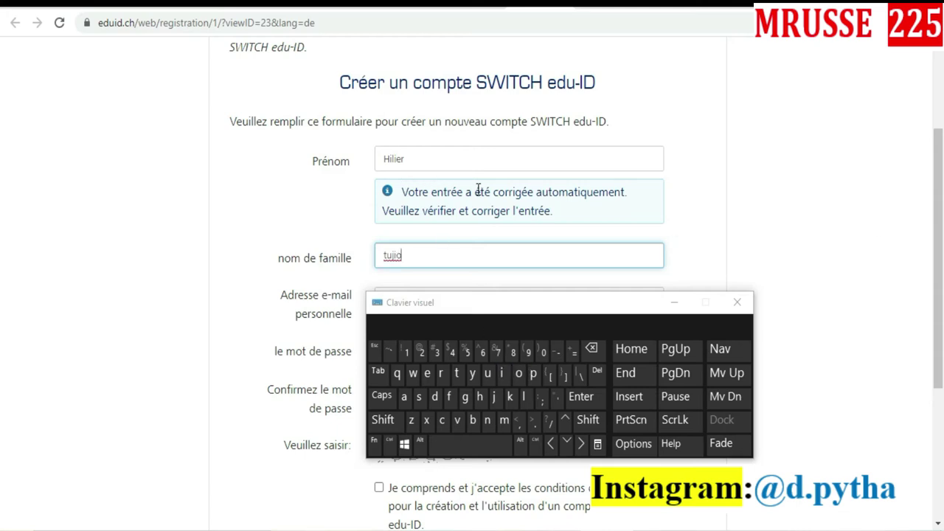
{"action": "scroll", "coordinate": [553, 187], "scroll_direction": "down", "scroll_amount": 1}
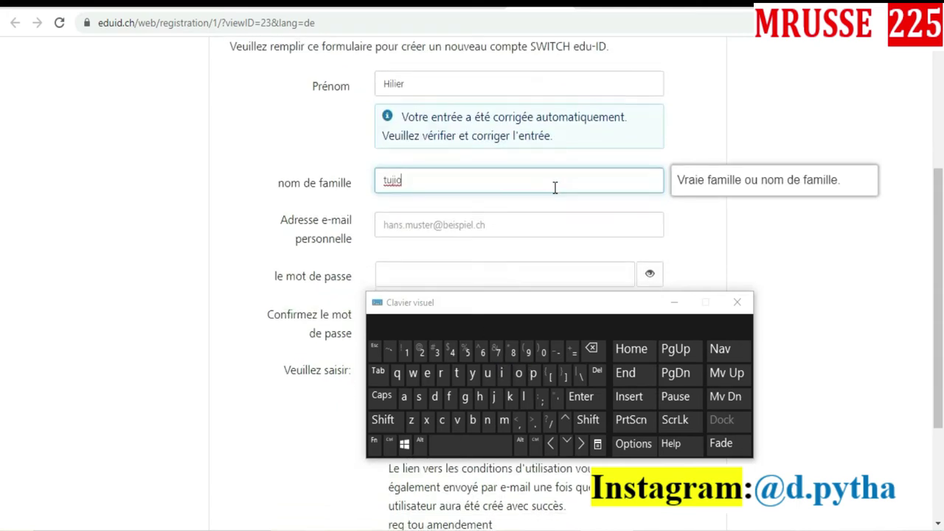
{"action": "scroll", "coordinate": [502, 163], "scroll_direction": "down", "scroll_amount": 1}
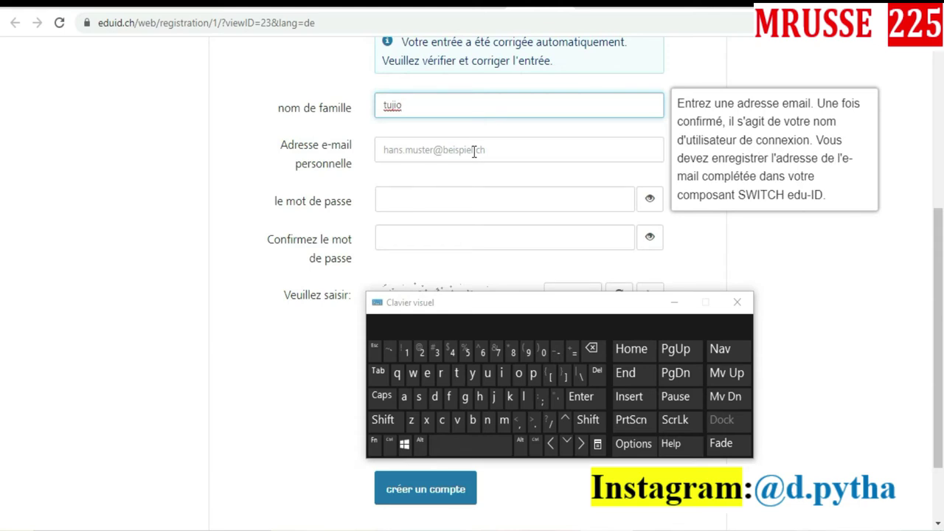
Type the first part of the personal e-mail address in 'Adresse e-mail personnelle'.
{"action": "left_click", "coordinate": [531, 150]}
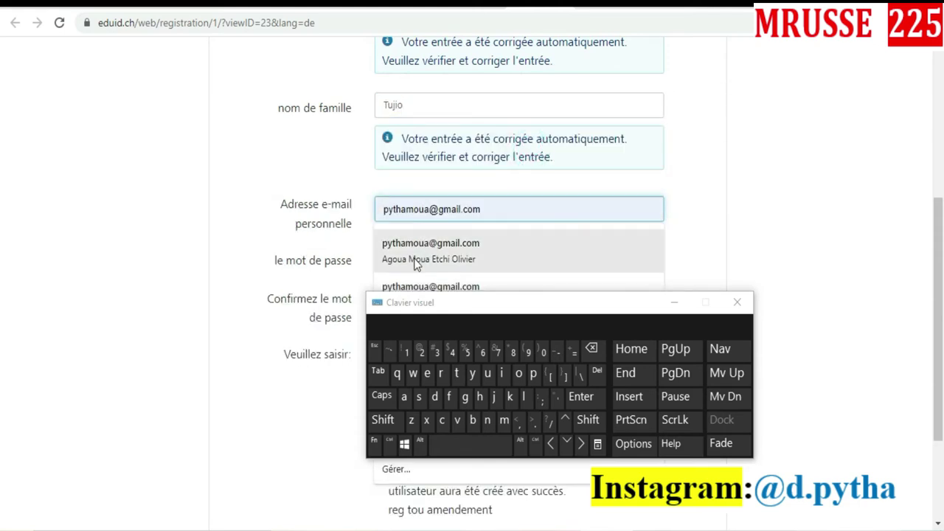
{"action": "left_click", "coordinate": [503, 420]}
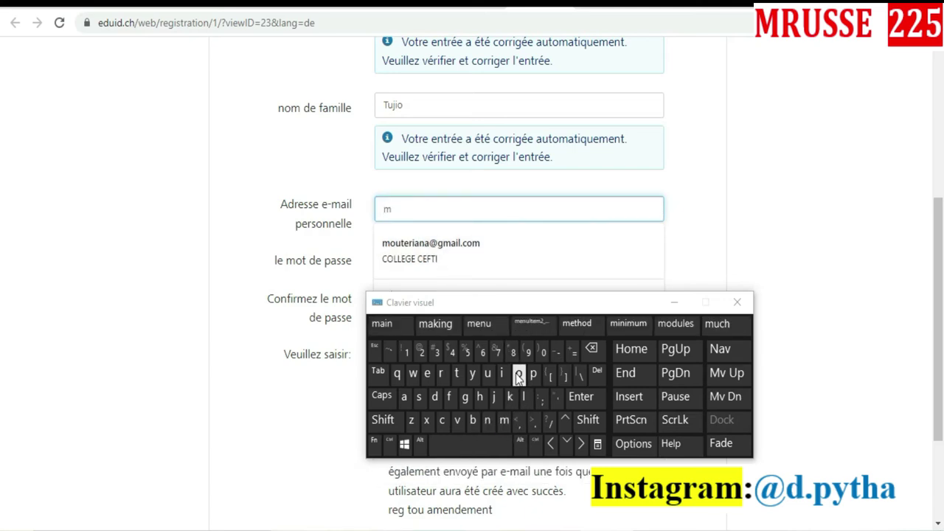
{"action": "left_click", "coordinate": [515, 373]}
{"action": "left_click", "coordinate": [486, 427]}
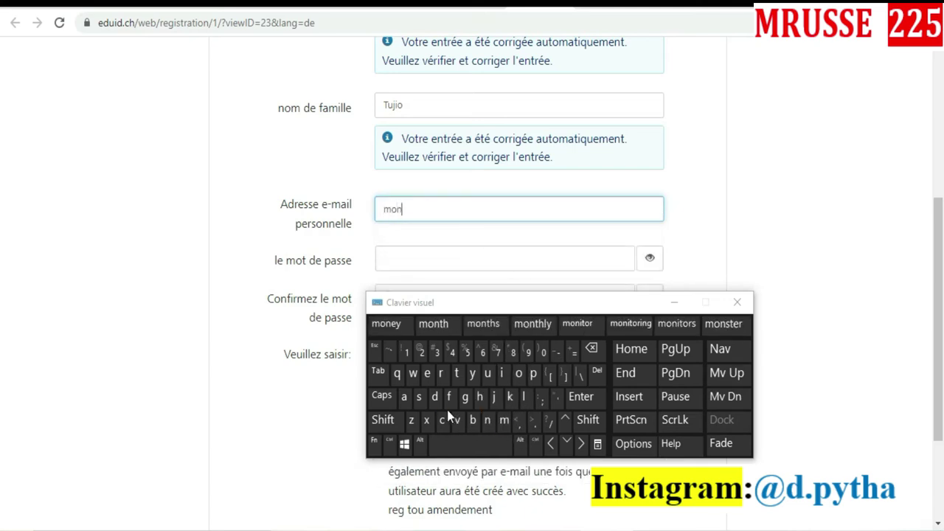
{"action": "left_click", "coordinate": [441, 401]}
{"action": "left_click", "coordinate": [429, 371]}
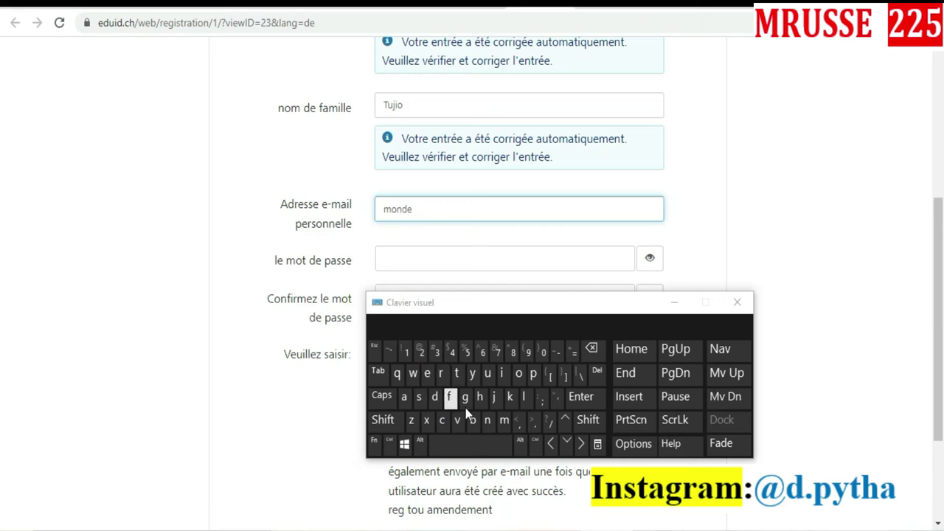
{"action": "left_click", "coordinate": [474, 424]}
{"action": "left_click", "coordinate": [488, 375]}
{"action": "left_click", "coordinate": [442, 373]}
{"action": "left_click", "coordinate": [419, 396]}
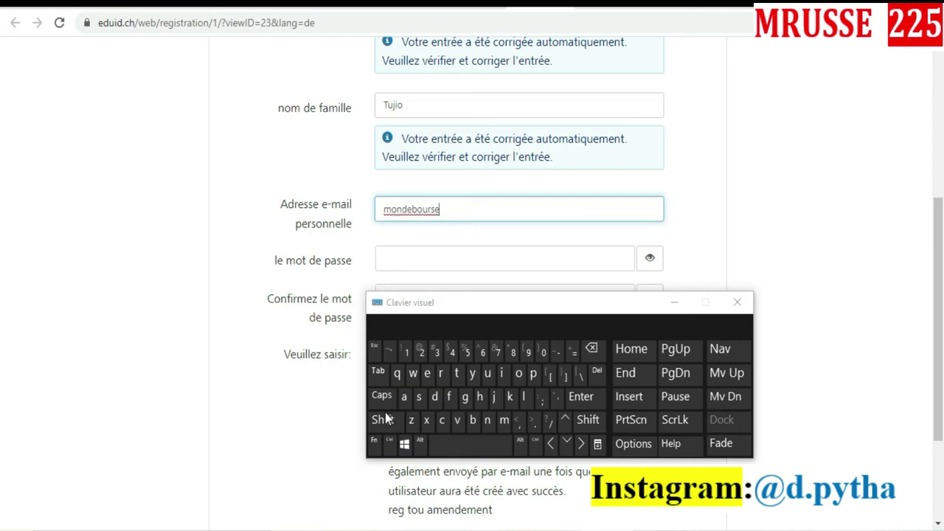
Complete the e-mail address with the @ sign (via Shift) and the Gmail domain.
{"action": "left_click", "coordinate": [383, 420]}
{"action": "left_click", "coordinate": [419, 349]}
{"action": "left_click", "coordinate": [466, 397]}
{"action": "left_click", "coordinate": [504, 420]}
{"action": "left_click", "coordinate": [407, 401]}
{"action": "left_click", "coordinate": [502, 376]}
{"action": "left_click", "coordinate": [523, 397]}
{"action": "left_click", "coordinate": [533, 421]}
{"action": "left_click", "coordinate": [441, 420]}
{"action": "left_click", "coordinate": [519, 373]}
{"action": "left_click", "coordinate": [499, 421]}
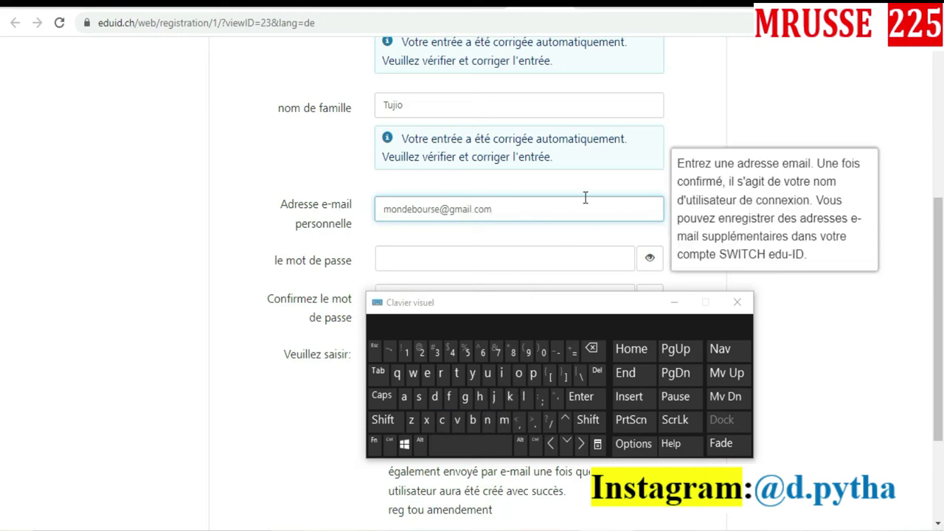
{"action": "scroll", "coordinate": [577, 196], "scroll_direction": "down", "scroll_amount": 1}
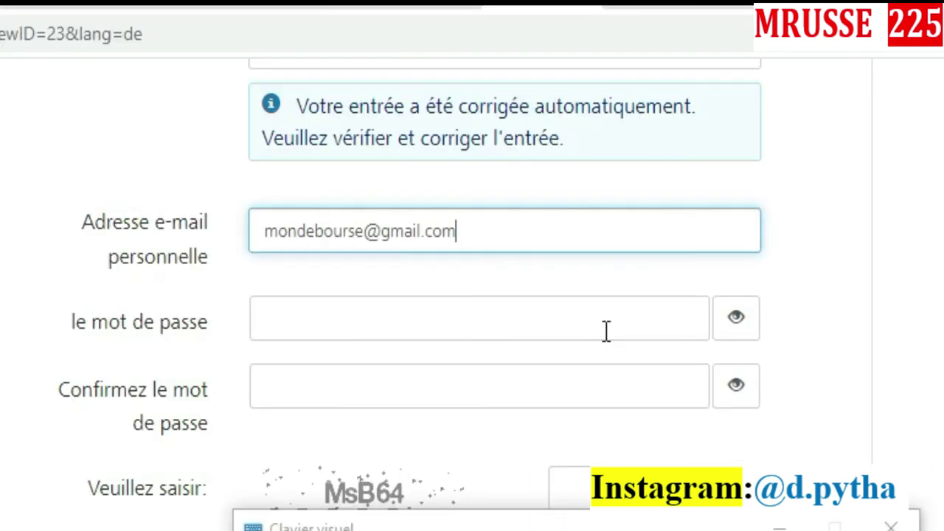
Type a strong password in 'le mot de passe' until the meter rates it secure.
{"action": "left_click", "coordinate": [560, 316]}
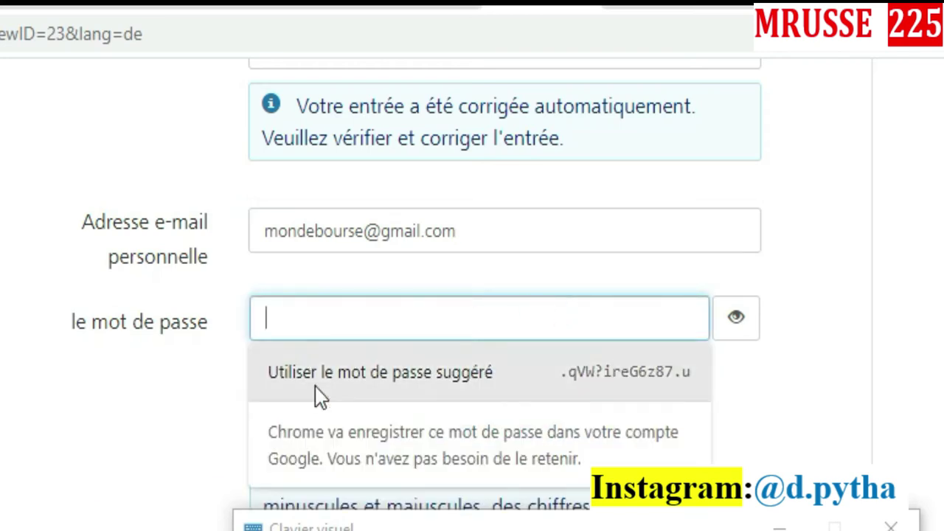
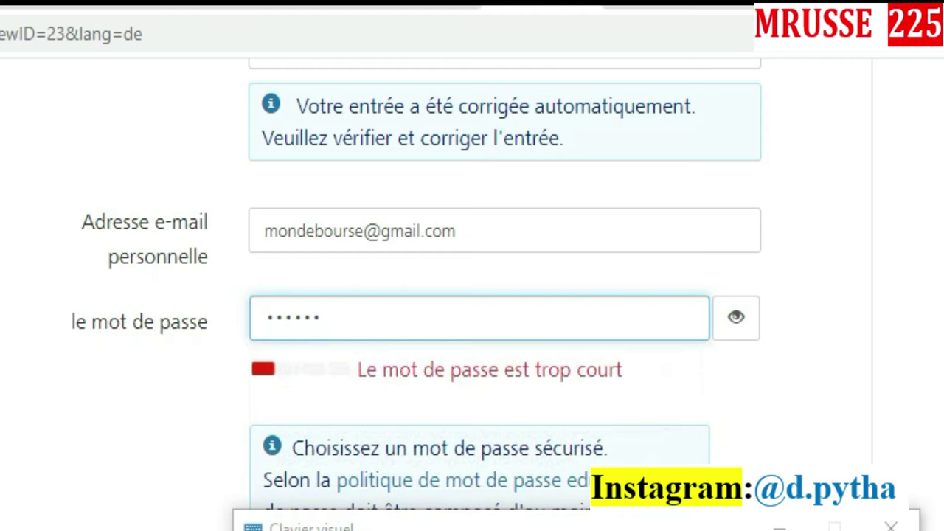
{"action": "type", "text": "•"}
{"action": "type", "text": "••"}
{"action": "type", "text": "•"}
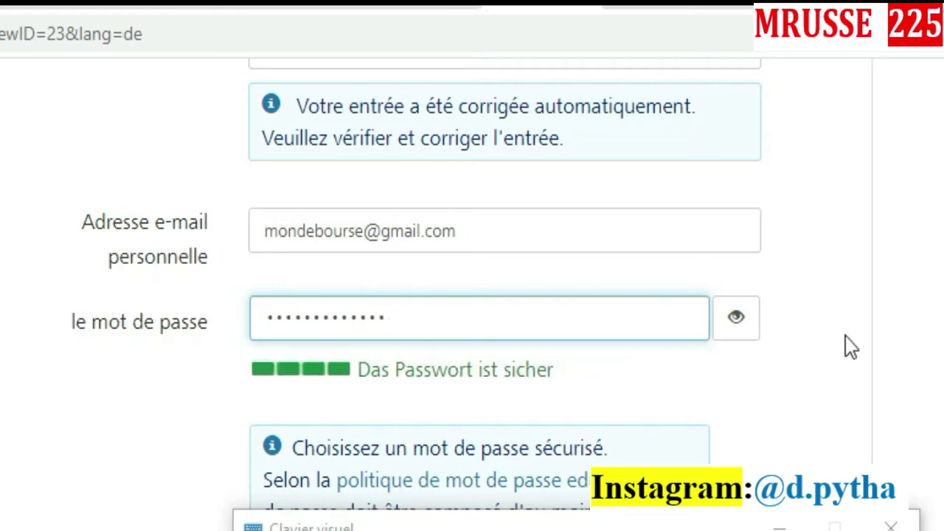
{"action": "scroll", "coordinate": [845, 335], "scroll_direction": "down", "scroll_amount": 3}
Re-enter the same password in 'Confirmez le mot de passe' so both entries match.
{"action": "scroll", "coordinate": [845, 335], "scroll_direction": "down", "scroll_amount": 3}
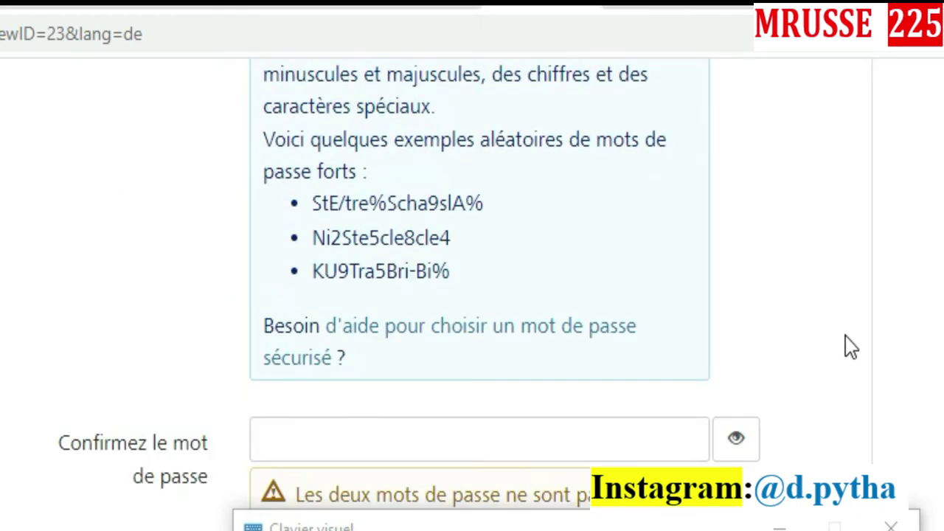
{"action": "scroll", "coordinate": [845, 346], "scroll_direction": "down", "scroll_amount": 1}
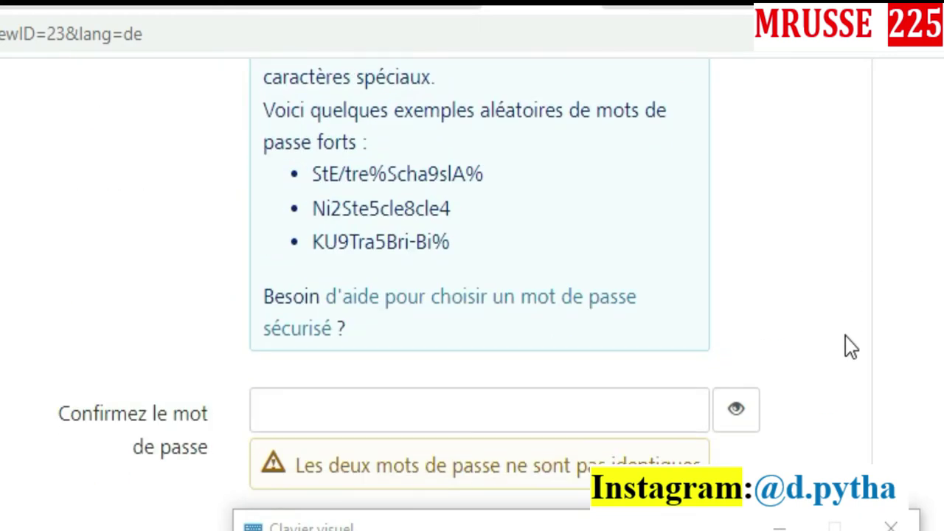
{"action": "left_click", "coordinate": [428, 413]}
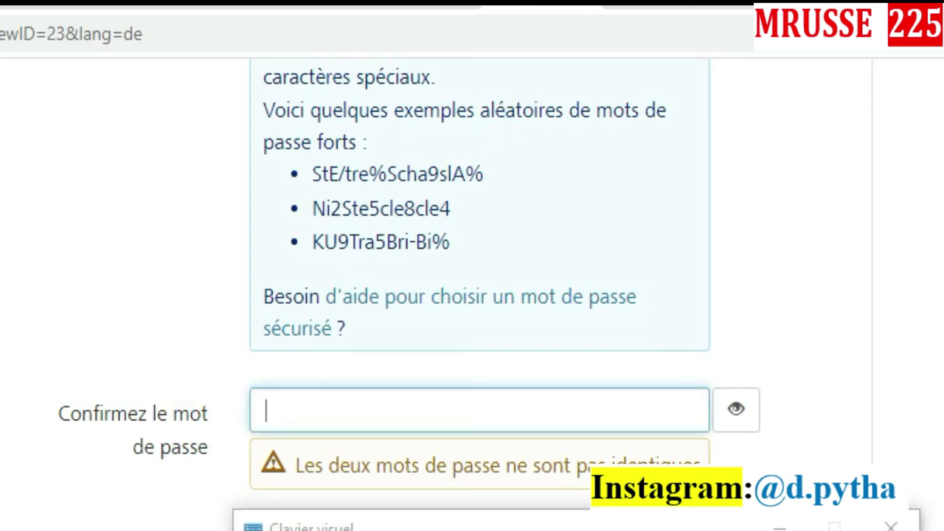
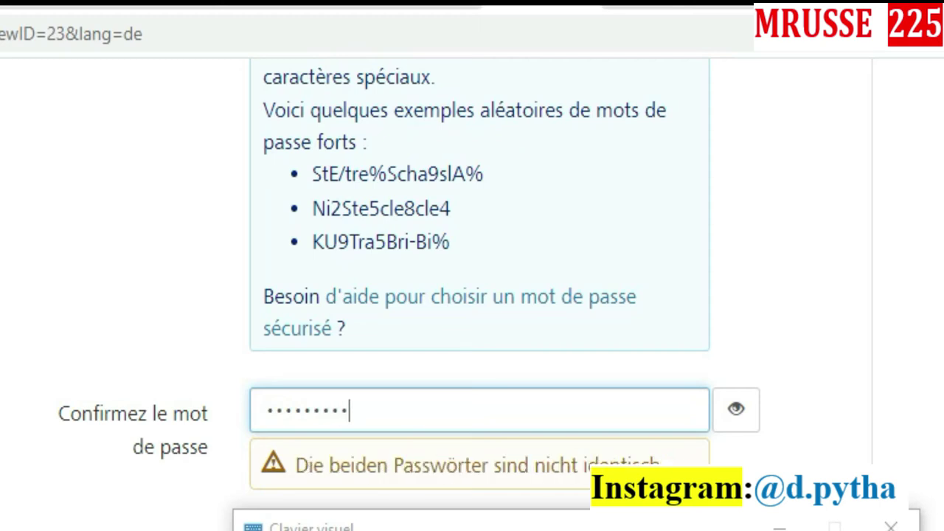
{"action": "scroll", "coordinate": [675, 266], "scroll_direction": "down", "scroll_amount": 2}
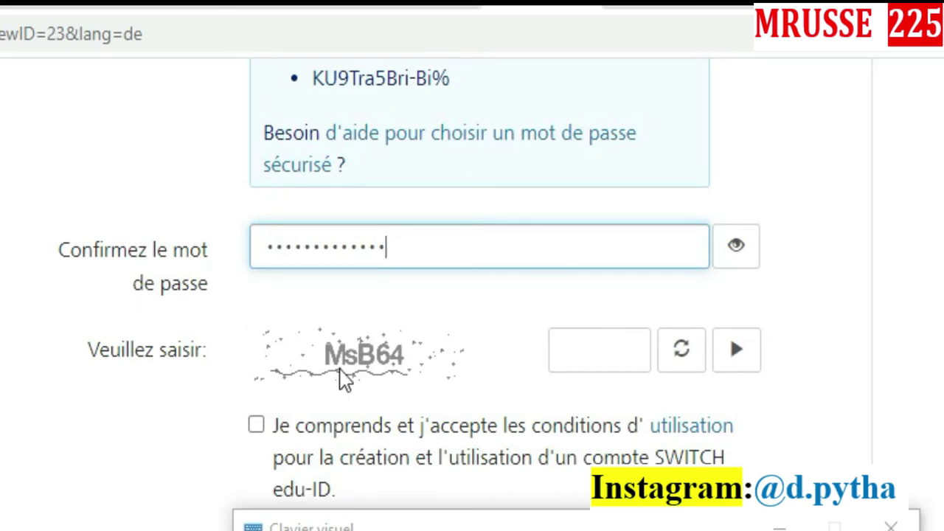
Enter the displayed captcha code in the 'Veuillez saisir' field.
{"action": "left_click", "coordinate": [578, 358]}
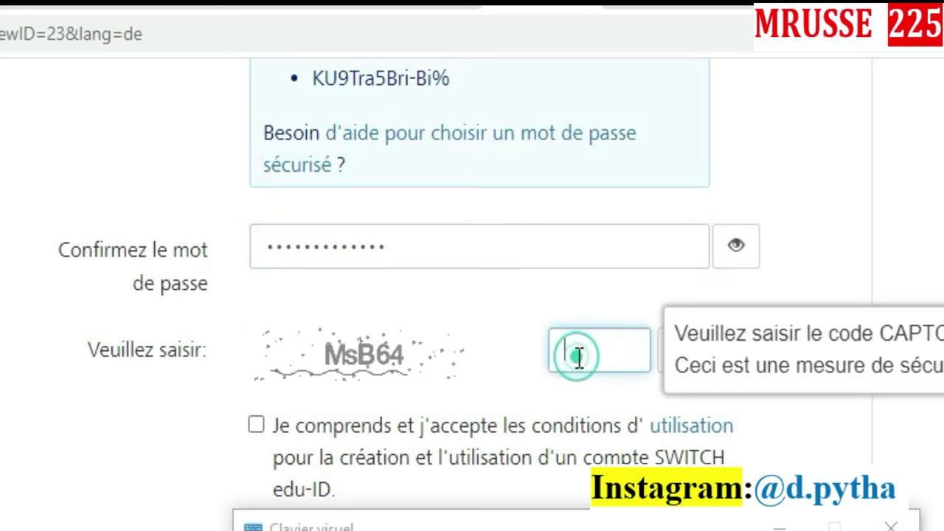
{"action": "type", "text": "Ms"}
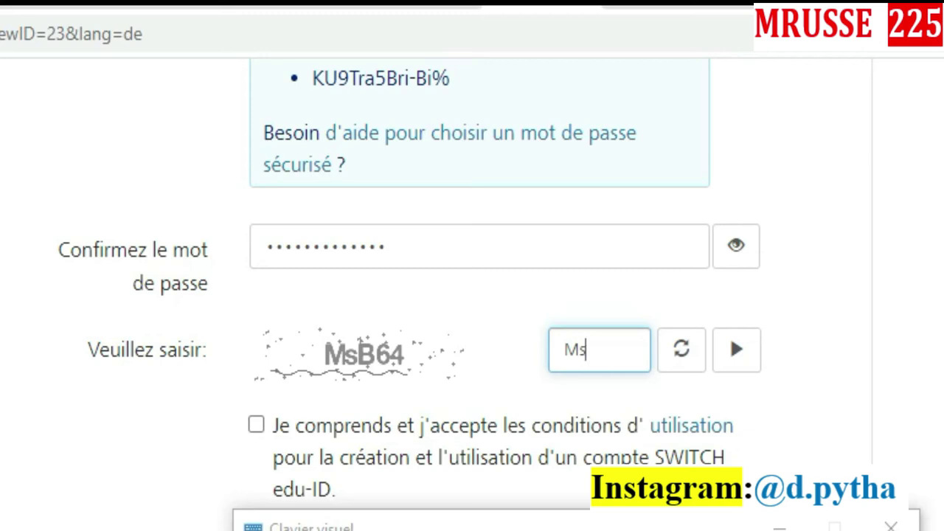
{"action": "type", "text": "B"}
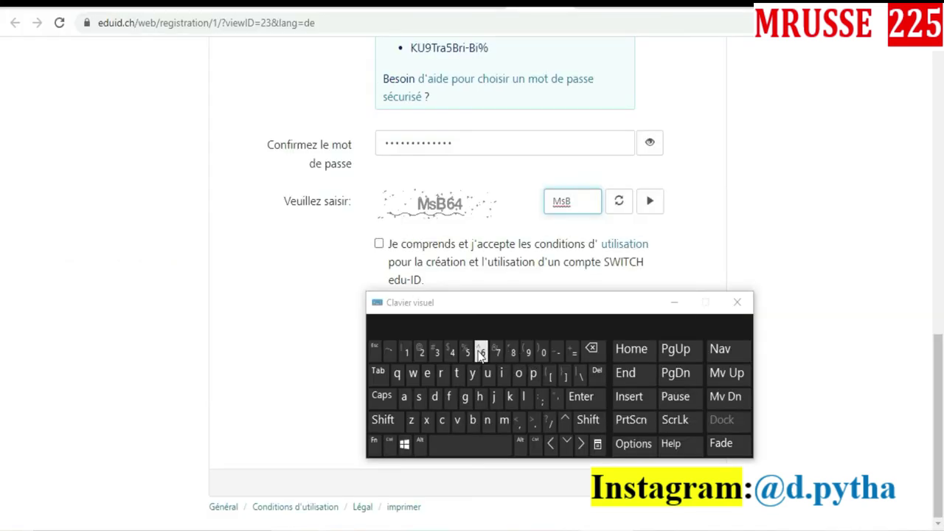
{"action": "left_click", "coordinate": [481, 353]}
{"action": "left_click", "coordinate": [452, 352]}
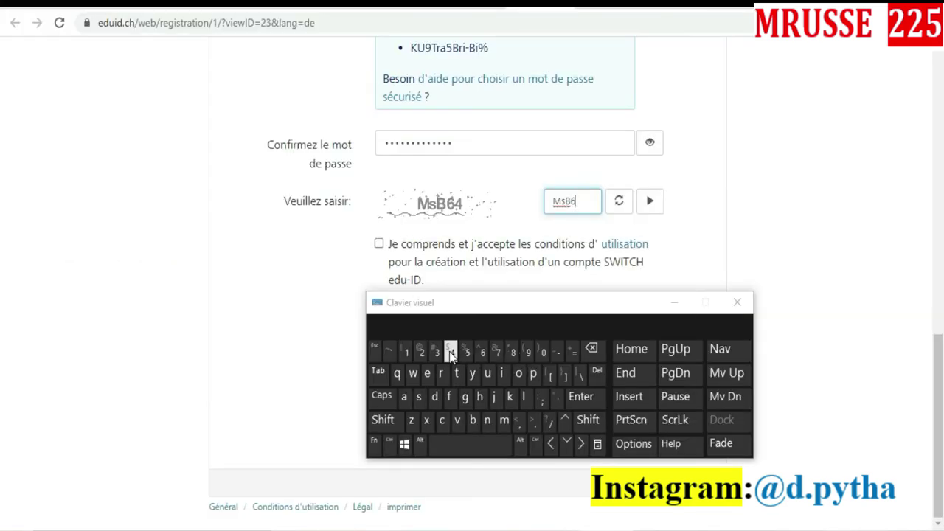
Accept the terms of use and submit the form with 'créer un compte'.
{"action": "left_click", "coordinate": [378, 245]}
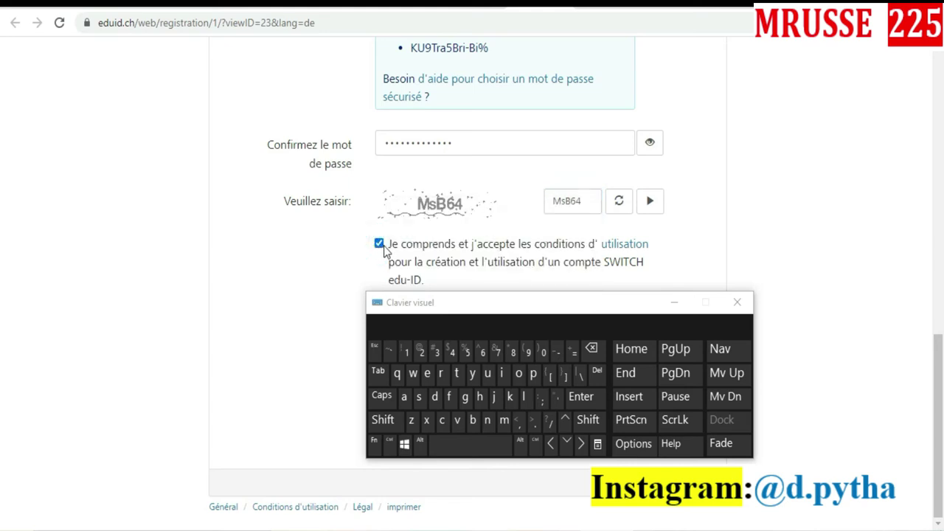
{"action": "left_click_drag", "start_coordinate": [617, 310], "coordinate": [575, 508]}
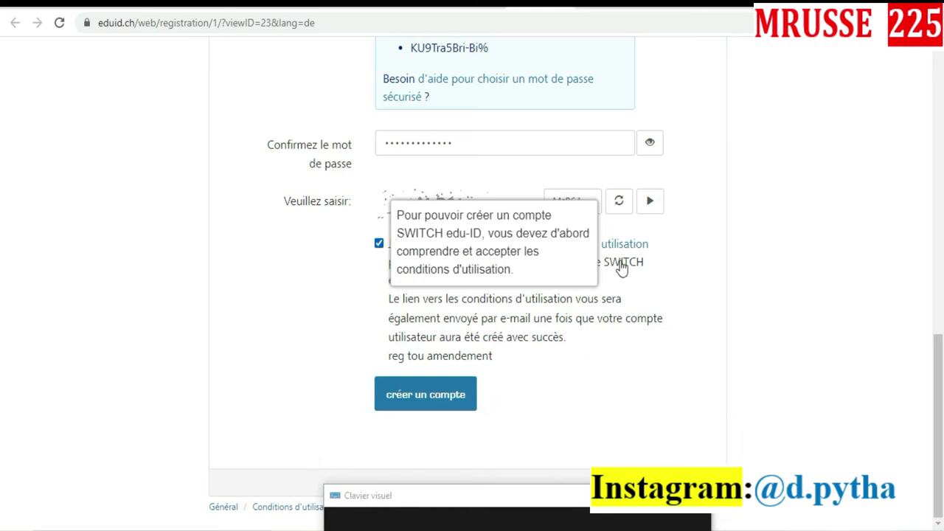
{"action": "left_click", "coordinate": [461, 400]}
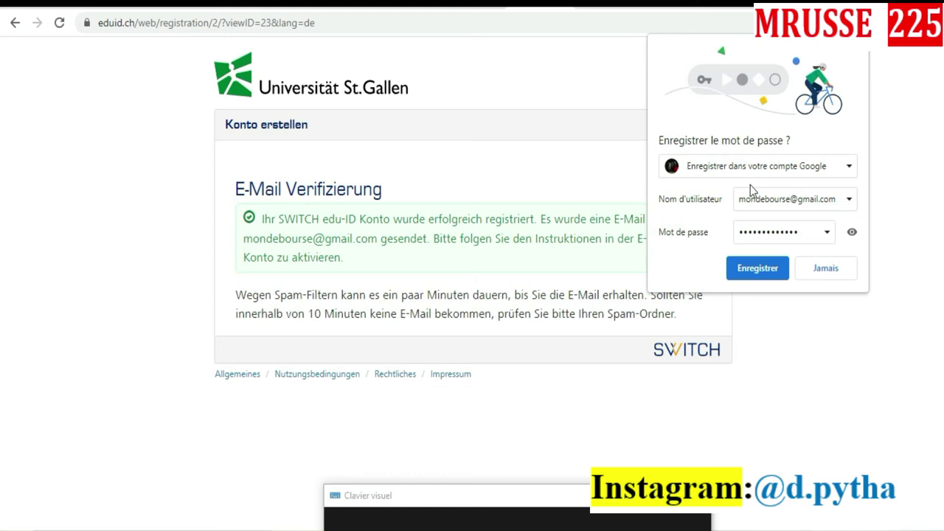
Save the login in Chrome, translate the verification notice into French and highlight '10 minutes'.
{"action": "left_click", "coordinate": [758, 271]}
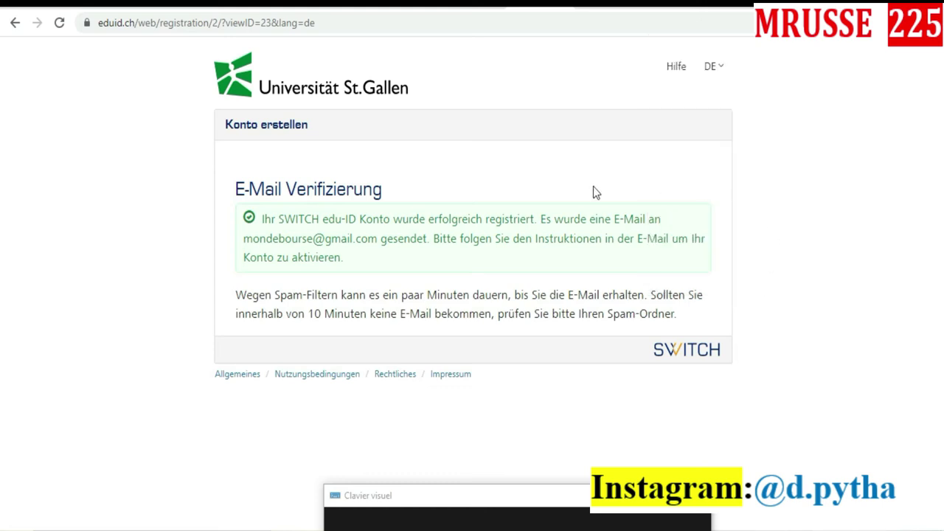
{"action": "left_click", "coordinate": [855, 22]}
{"action": "left_click", "coordinate": [763, 56]}
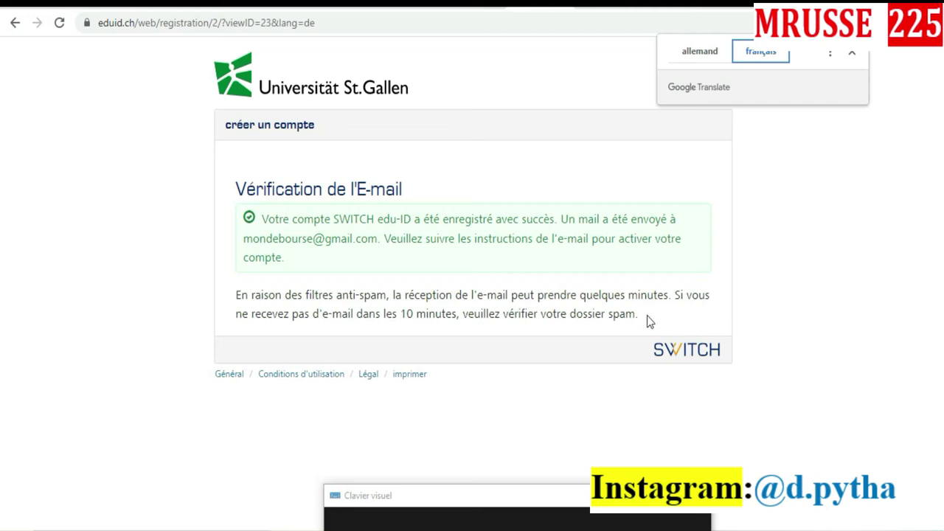
{"action": "left_click_drag", "start_coordinate": [401, 313], "coordinate": [458, 313]}
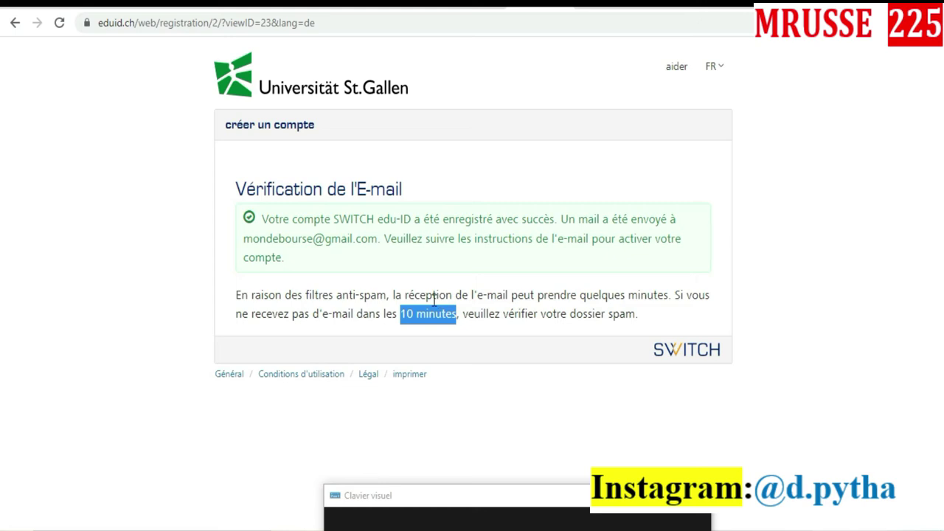
{"action": "left_click_drag", "start_coordinate": [548, 315], "coordinate": [541, 303]}
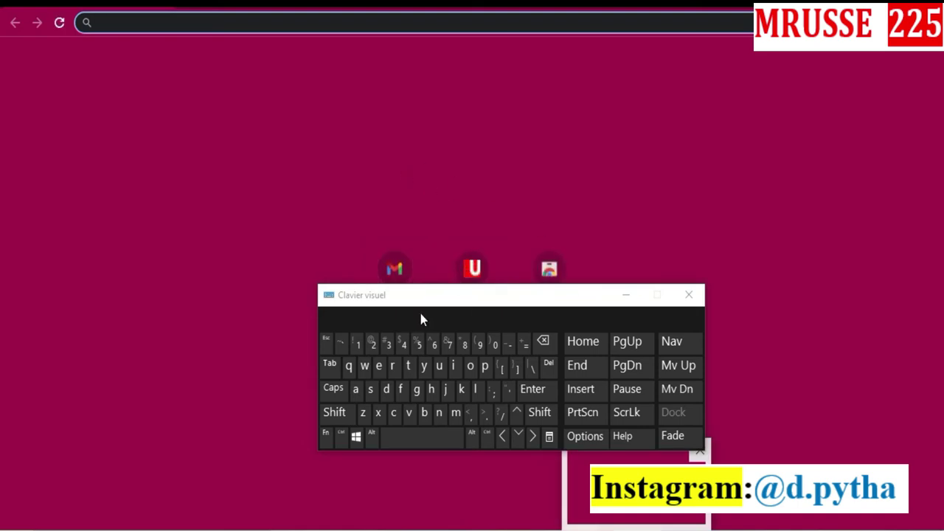
Open Gmail from the new-tab shortcut, dismiss two pop-ups and open the SWITCH edu-ID e-mail.
{"action": "left_click_drag", "start_coordinate": [423, 303], "coordinate": [396, 379]}
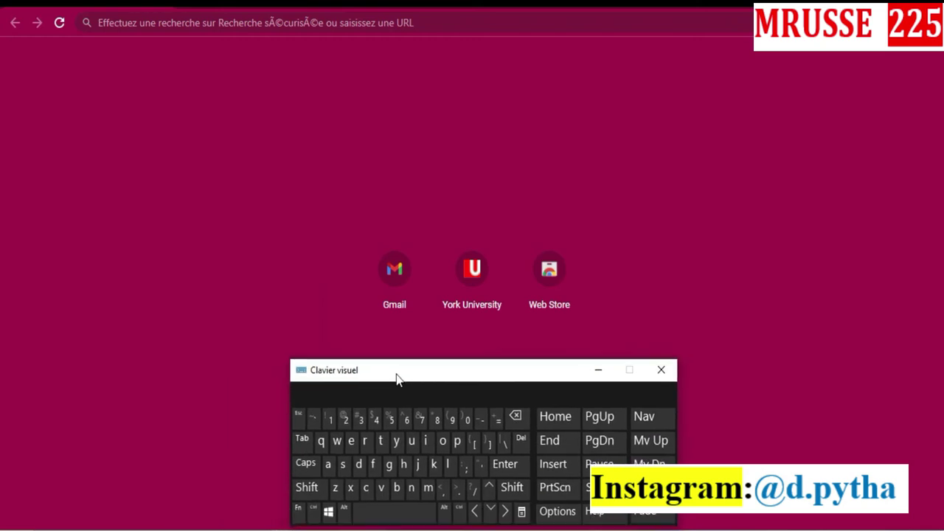
{"action": "left_click", "coordinate": [392, 269]}
{"action": "left_click", "coordinate": [925, 460]}
{"action": "left_click", "coordinate": [926, 460]}
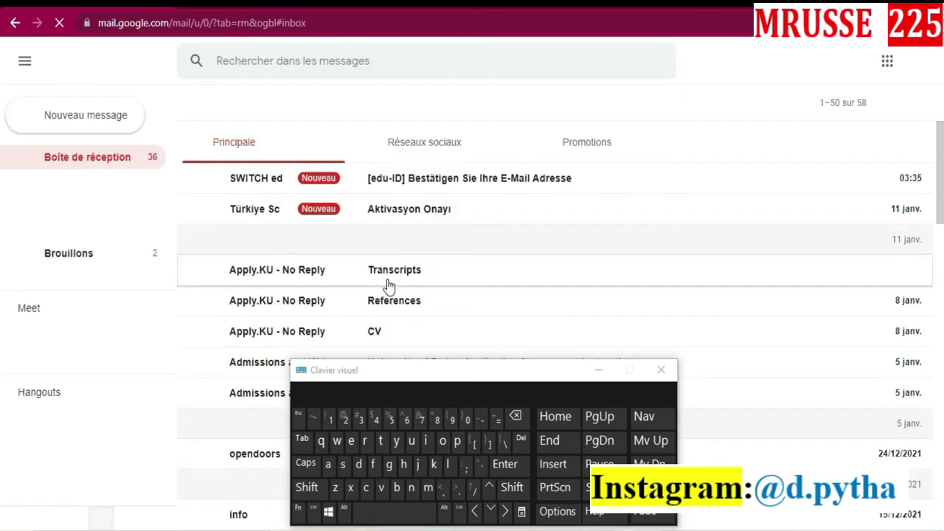
{"action": "left_click", "coordinate": [547, 188]}
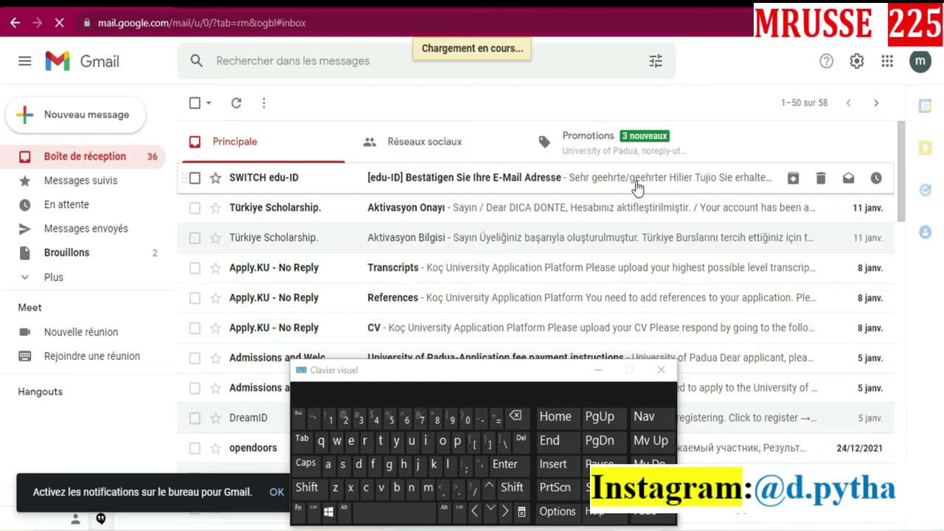
{"action": "scroll", "coordinate": [637, 188], "scroll_direction": "down", "scroll_amount": 3}
{"action": "scroll", "coordinate": [637, 188], "scroll_direction": "up", "scroll_amount": 3}
{"action": "left_click", "coordinate": [637, 186]}
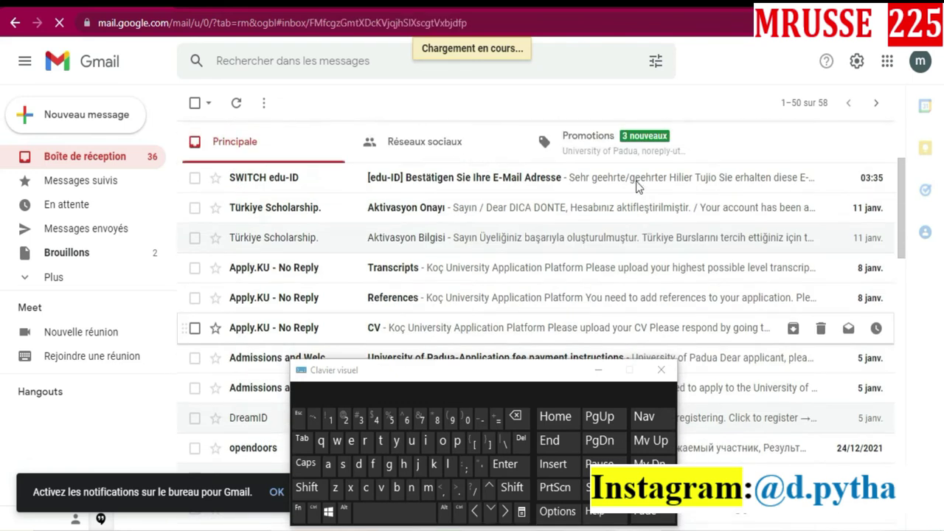
{"action": "scroll", "coordinate": [565, 185], "scroll_direction": "down", "scroll_amount": 3}
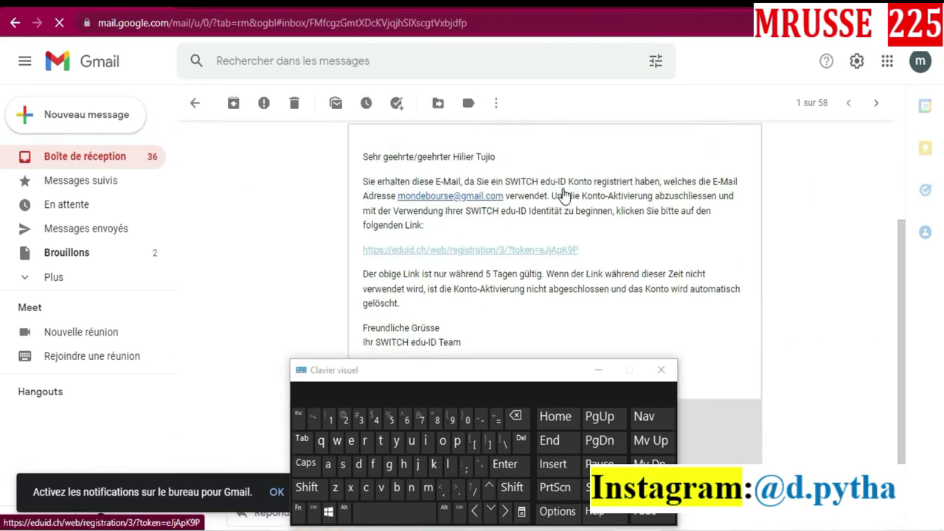
Translate the confirmation e-mail into French and follow its eduid.ch activation link.
{"action": "right_click", "coordinate": [834, 214]}
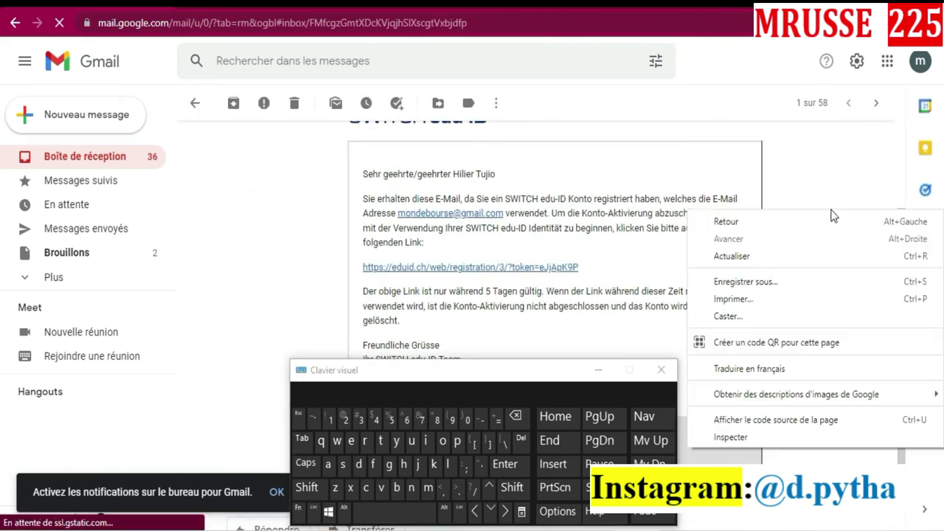
{"action": "left_click", "coordinate": [752, 368]}
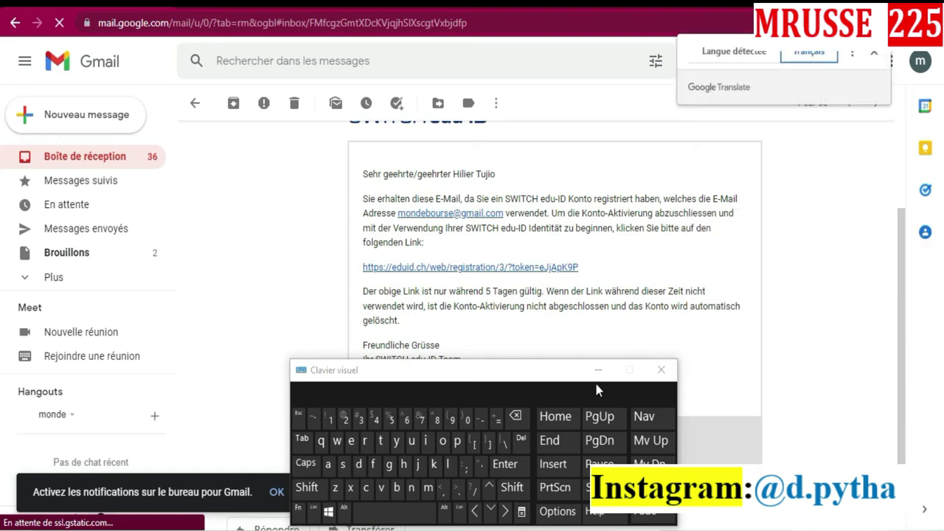
{"action": "left_click_drag", "start_coordinate": [580, 379], "coordinate": [695, 452]}
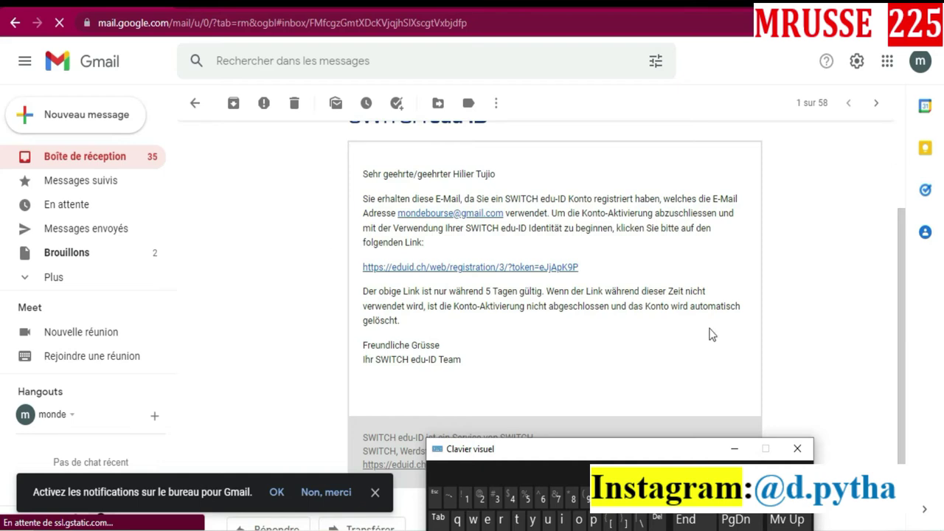
{"action": "right_click", "coordinate": [809, 177]}
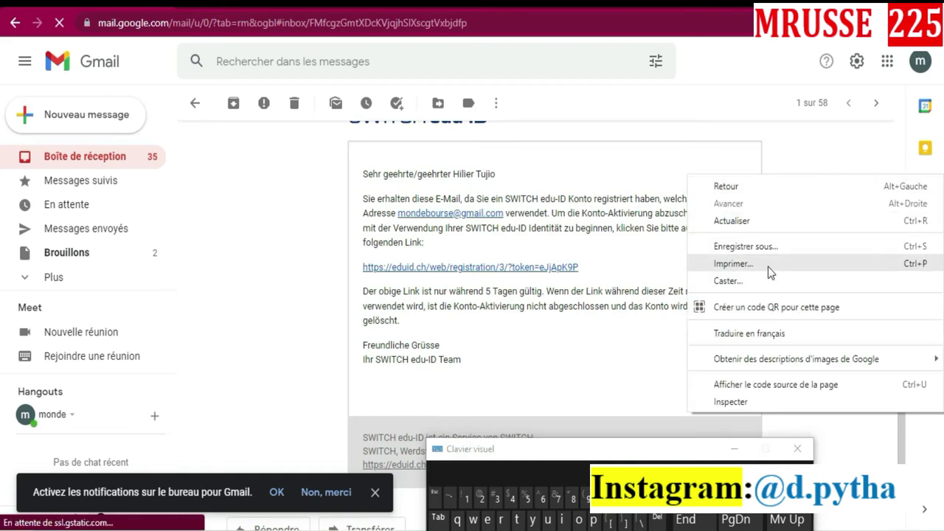
{"action": "left_click", "coordinate": [771, 333]}
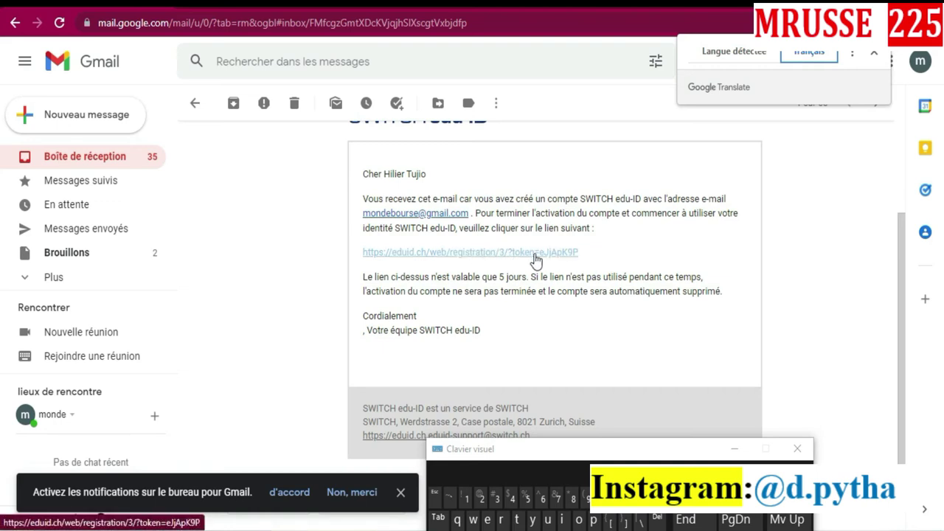
{"action": "left_click", "coordinate": [424, 253]}
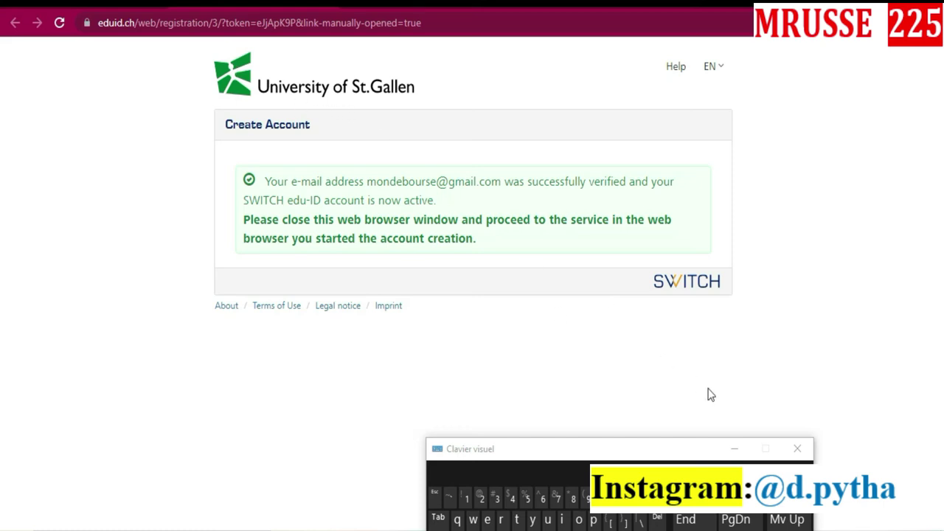
Raise the on-screen keyboard and switch to the other Chrome window with the edu-ID login page.
{"action": "left_click_drag", "start_coordinate": [654, 452], "coordinate": [671, 291]}
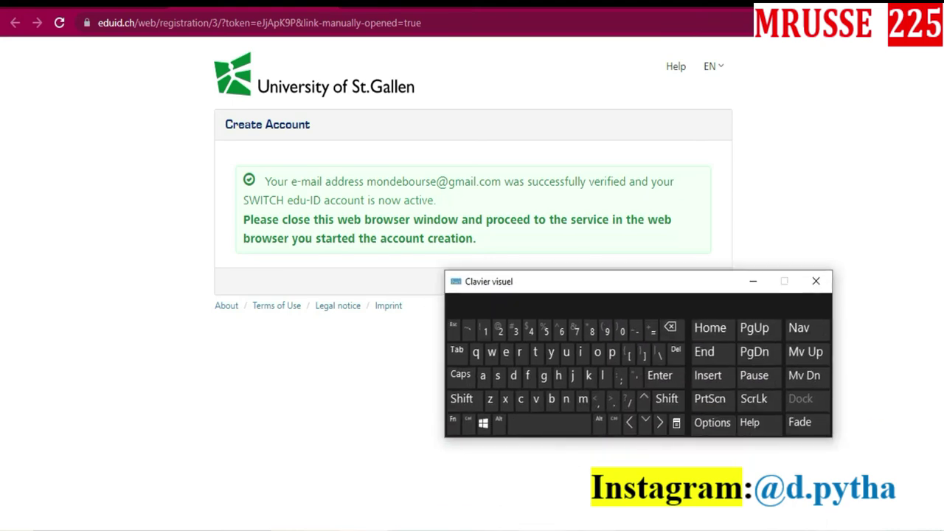
{"action": "mouse_move", "coordinate": [538, 527]}
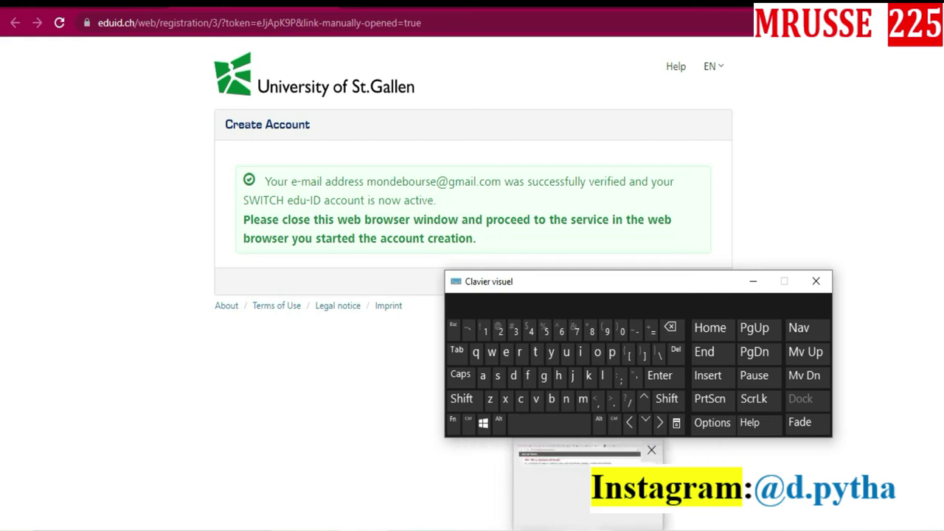
{"action": "left_click", "coordinate": [588, 483]}
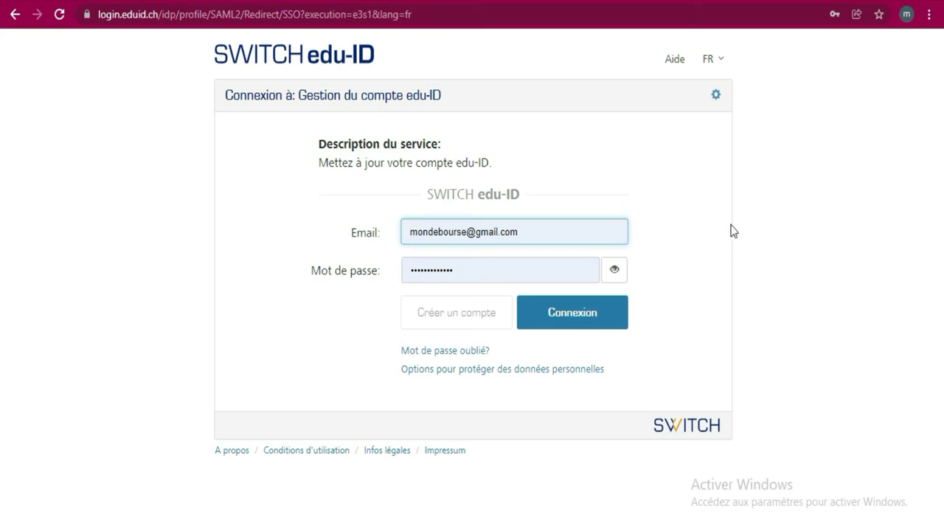
Confirm the saved e-mail address, dismiss the autofill suggestions and sign in to edu-ID.
{"action": "left_click", "coordinate": [550, 227]}
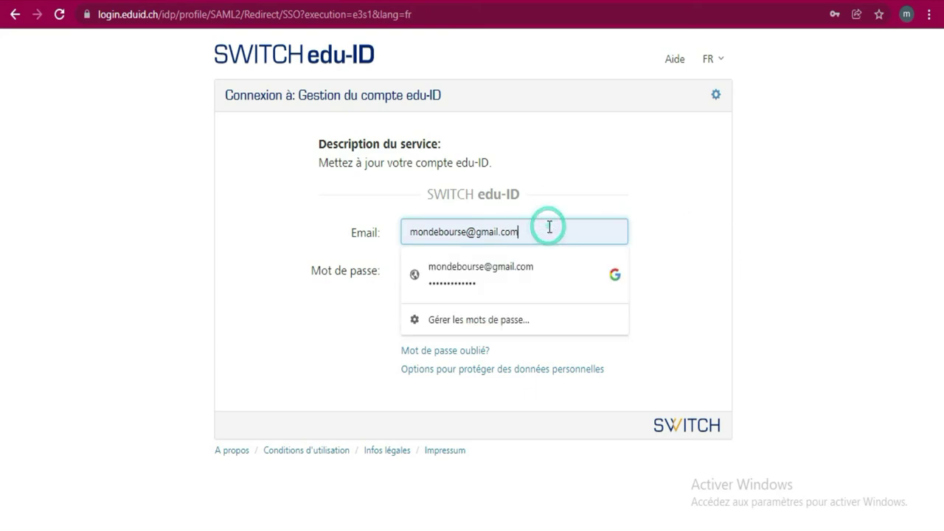
{"action": "left_click", "coordinate": [667, 216]}
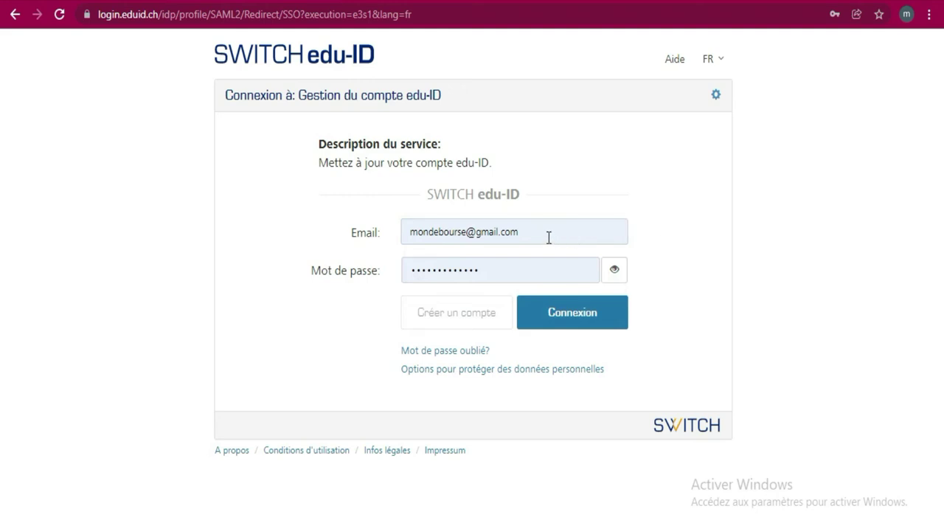
{"action": "left_click", "coordinate": [527, 233]}
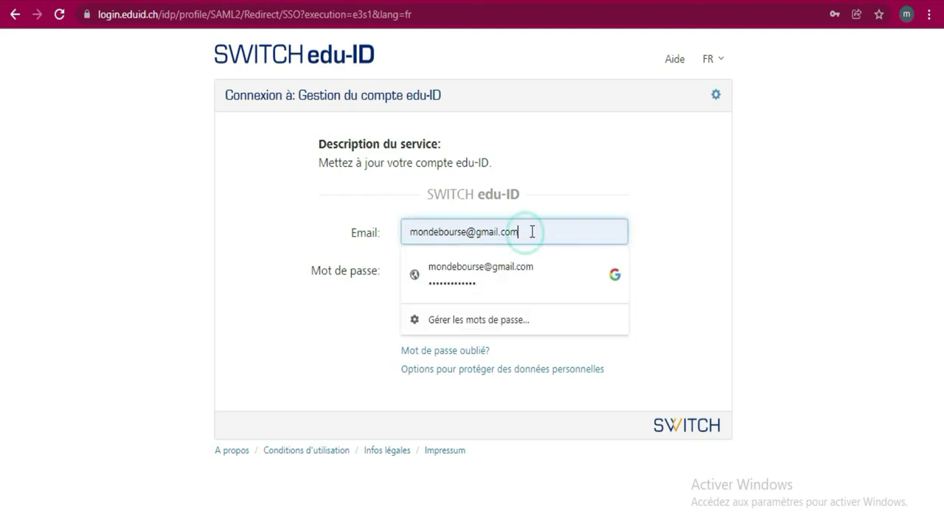
{"action": "left_click_drag", "start_coordinate": [527, 233], "coordinate": [410, 233]}
{"action": "left_click", "coordinate": [318, 233]}
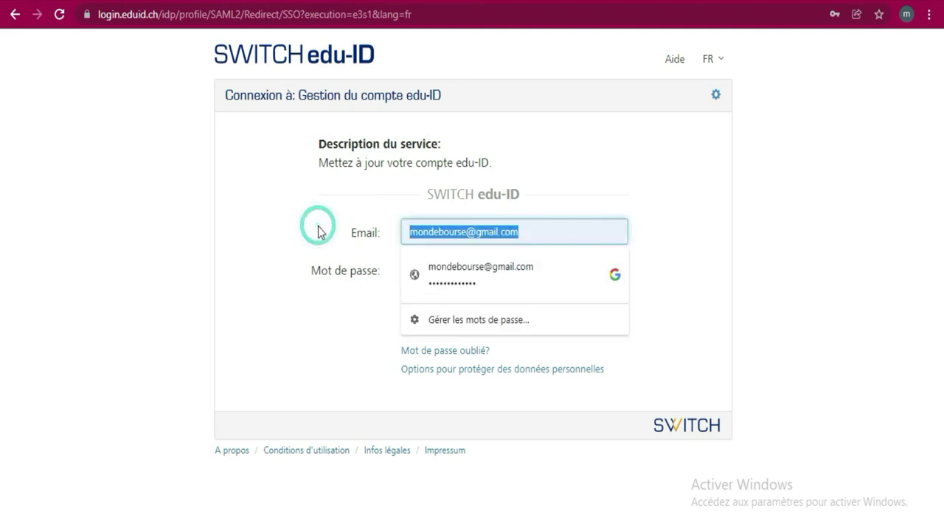
{"action": "left_click", "coordinate": [699, 243]}
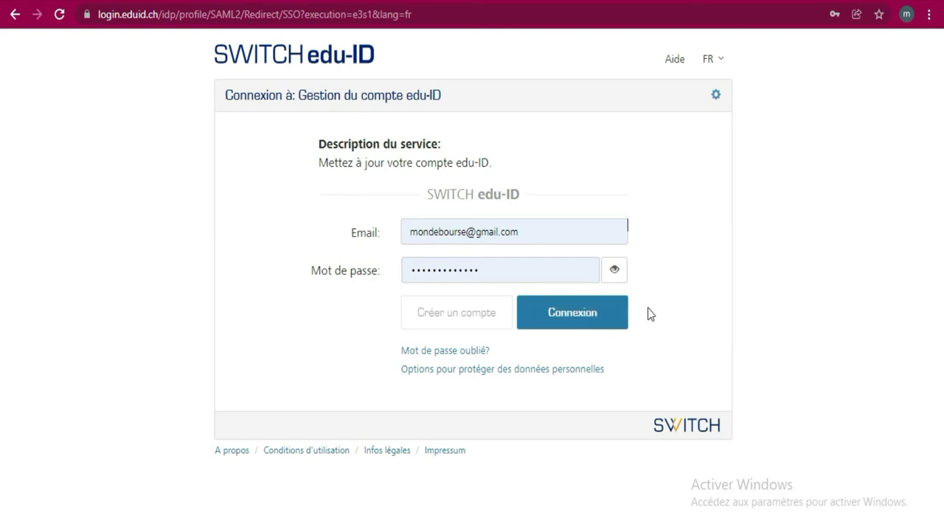
{"action": "left_click", "coordinate": [570, 315]}
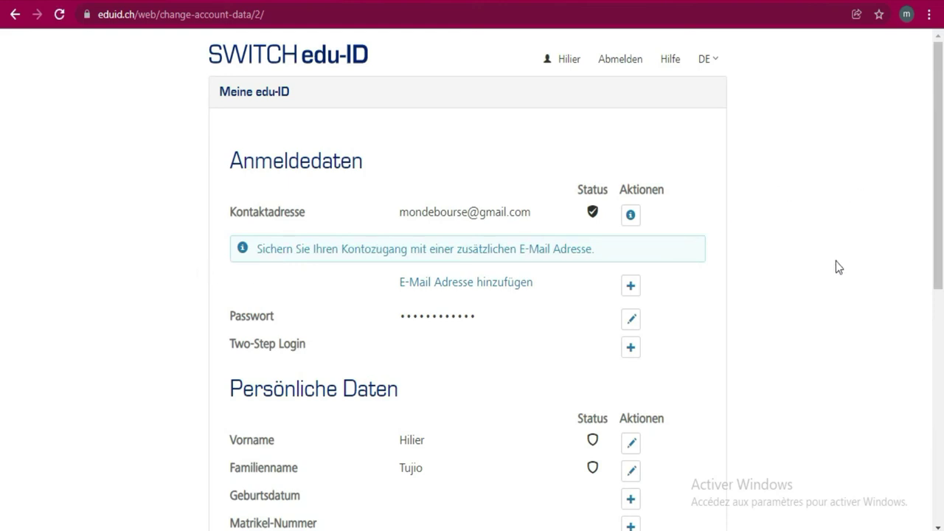
Switch the account page language from DE to FR.
{"action": "scroll", "coordinate": [775, 219], "scroll_direction": "down", "scroll_amount": 3}
{"action": "scroll", "coordinate": [775, 219], "scroll_direction": "up", "scroll_amount": 3}
{"action": "left_click", "coordinate": [710, 67]}
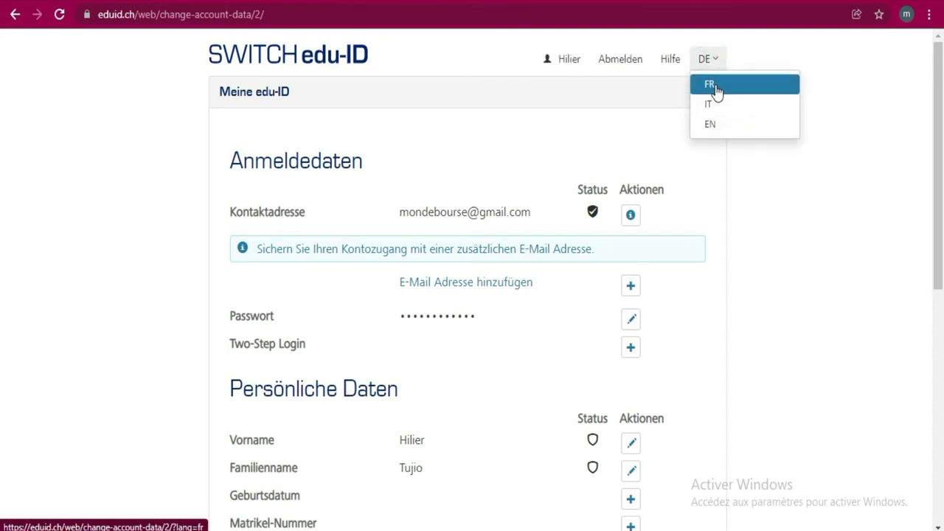
{"action": "left_click", "coordinate": [714, 87]}
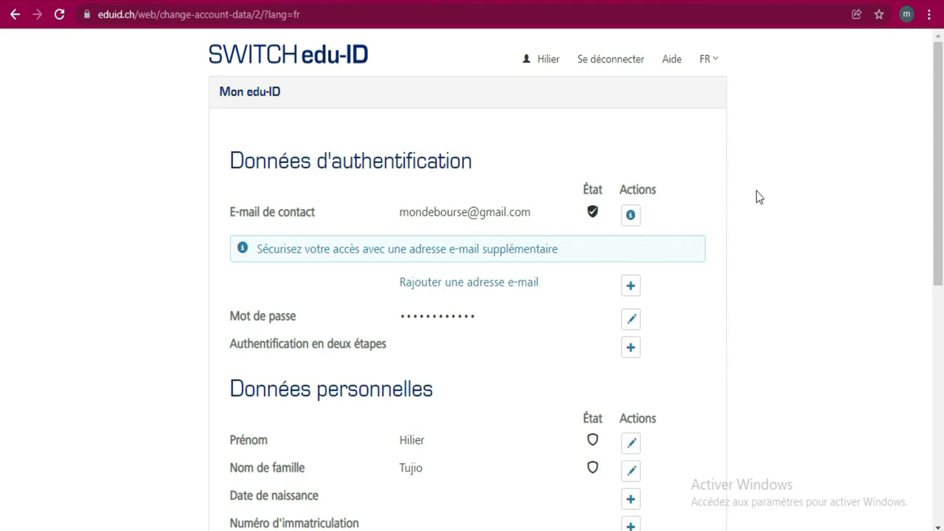
{"action": "scroll", "coordinate": [759, 197], "scroll_direction": "down", "scroll_amount": 1}
{"action": "scroll", "coordinate": [756, 196], "scroll_direction": "up", "scroll_amount": 1}
{"action": "mouse_move", "coordinate": [592, 214]}
{"action": "left_click", "coordinate": [633, 353]}
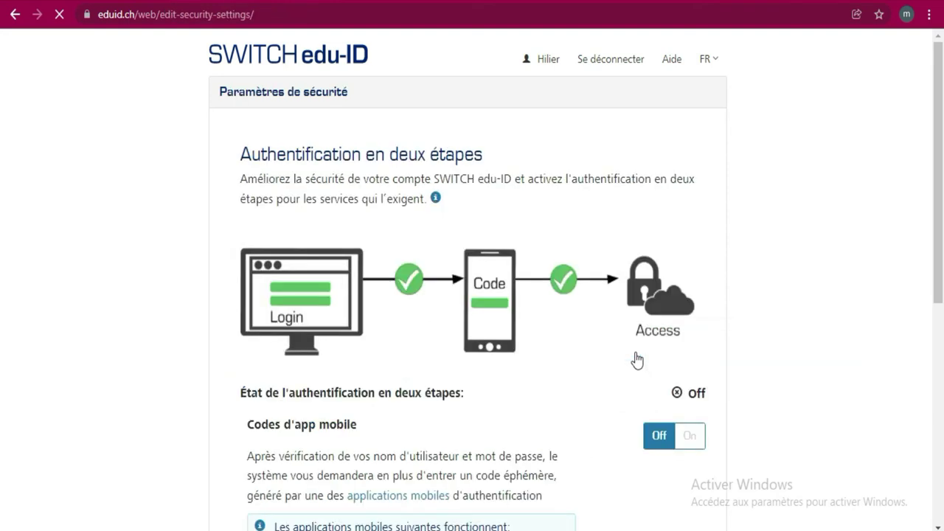
{"action": "scroll", "coordinate": [662, 265], "scroll_direction": "down", "scroll_amount": 3}
{"action": "scroll", "coordinate": [663, 265], "scroll_direction": "up", "scroll_amount": 3}
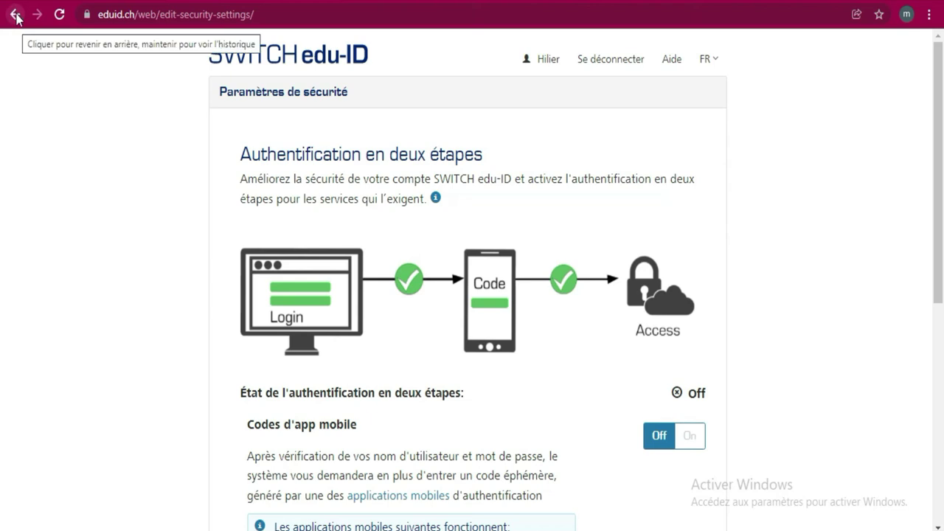
{"action": "left_click", "coordinate": [14, 14]}
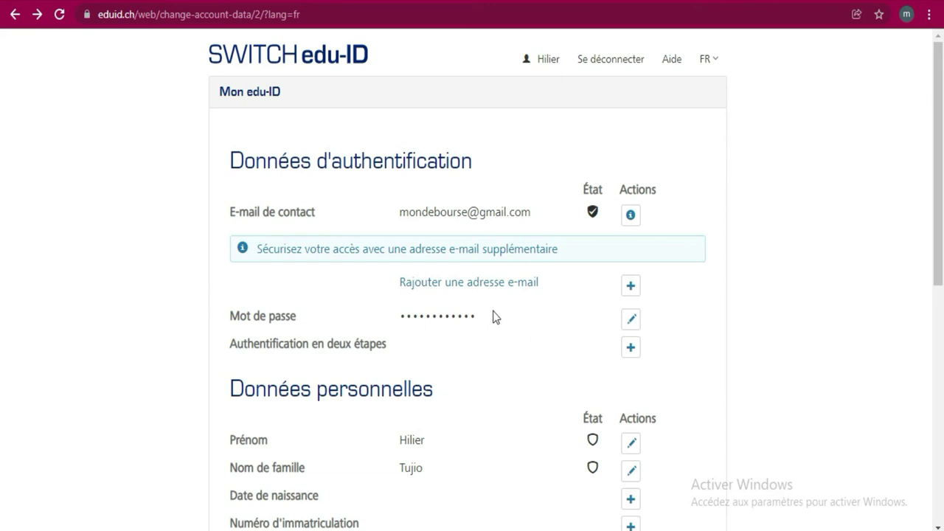
{"action": "scroll", "coordinate": [493, 316], "scroll_direction": "down", "scroll_amount": 1}
{"action": "scroll", "coordinate": [565, 200], "scroll_direction": "down", "scroll_amount": 1}
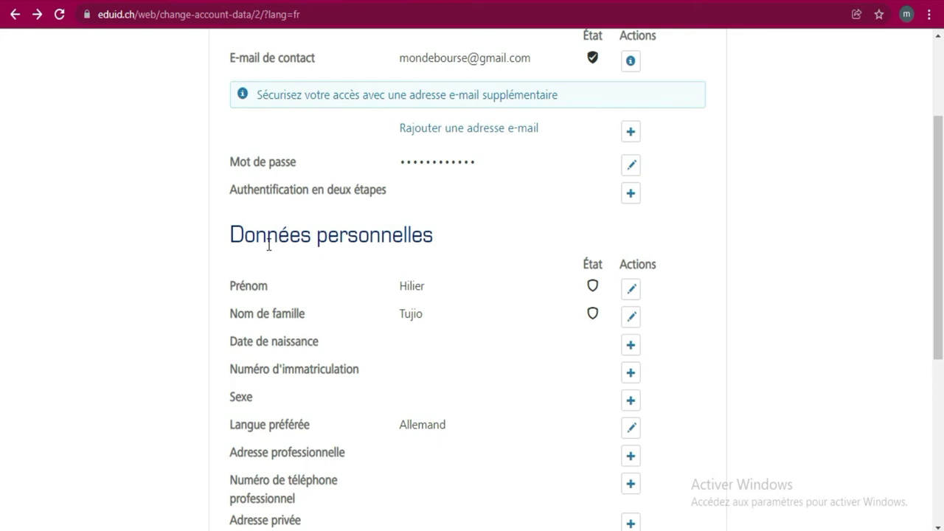
{"action": "scroll", "coordinate": [268, 245], "scroll_direction": "down", "scroll_amount": 2}
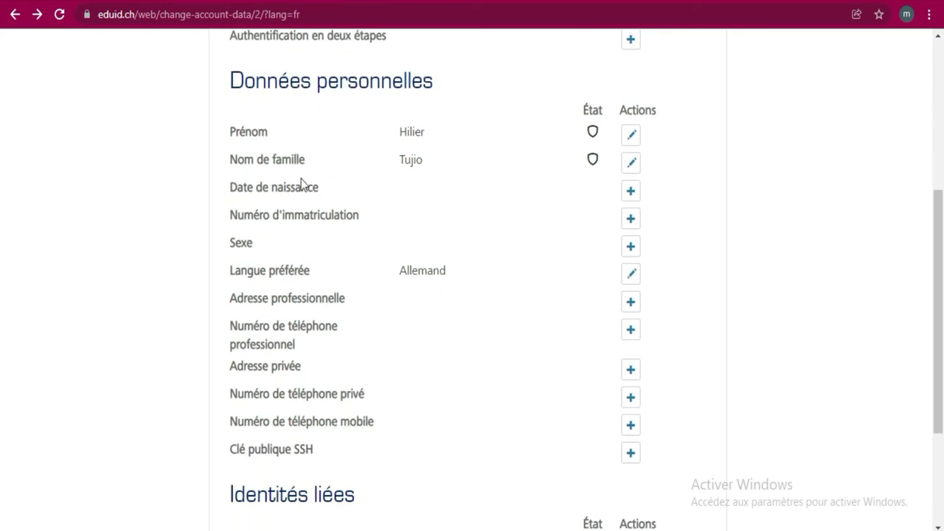
{"action": "left_click", "coordinate": [630, 192]}
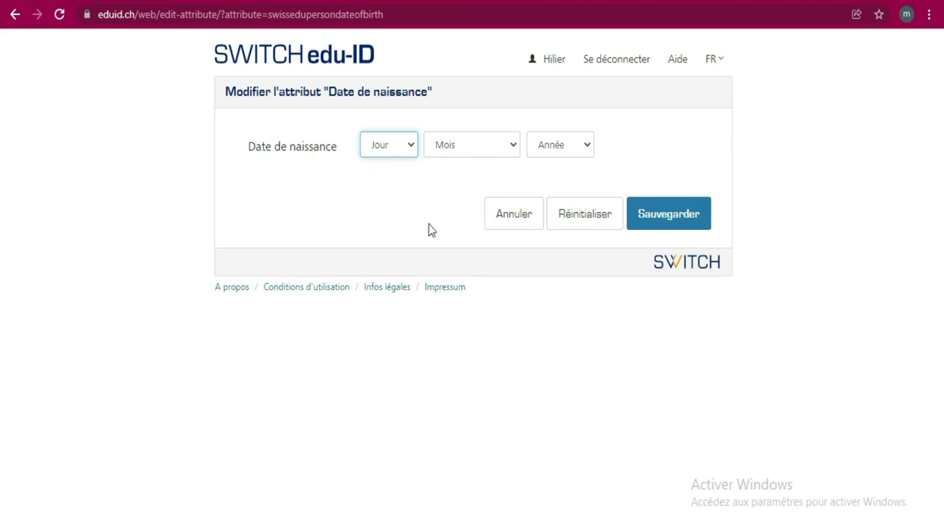
{"action": "left_click", "coordinate": [406, 143]}
{"action": "left_click", "coordinate": [390, 220]}
{"action": "left_click", "coordinate": [480, 152]}
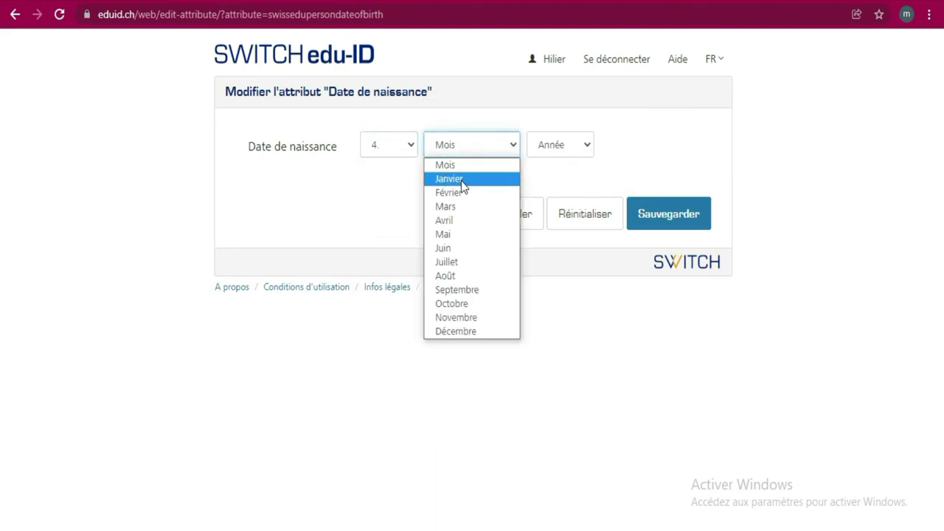
{"action": "left_click", "coordinate": [461, 180]}
{"action": "left_click", "coordinate": [582, 143]}
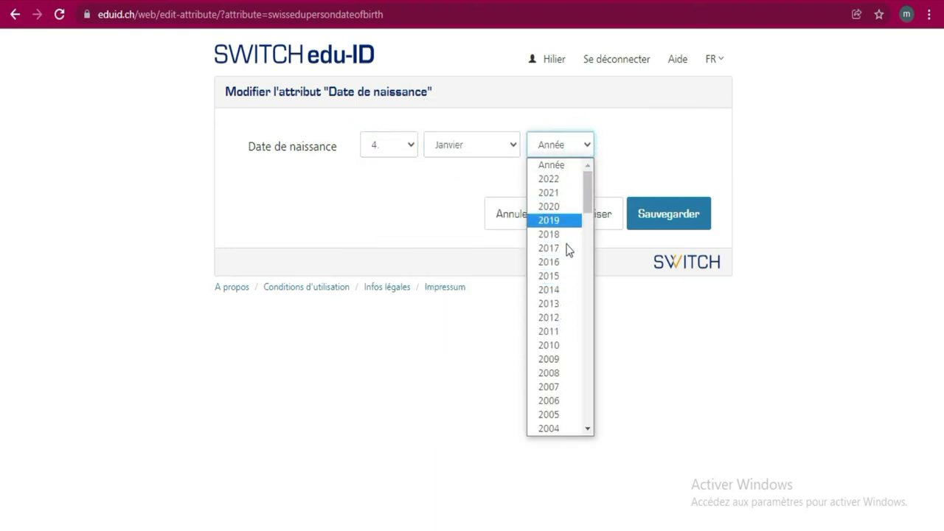
{"action": "left_click", "coordinate": [559, 428]}
{"action": "left_click", "coordinate": [665, 219]}
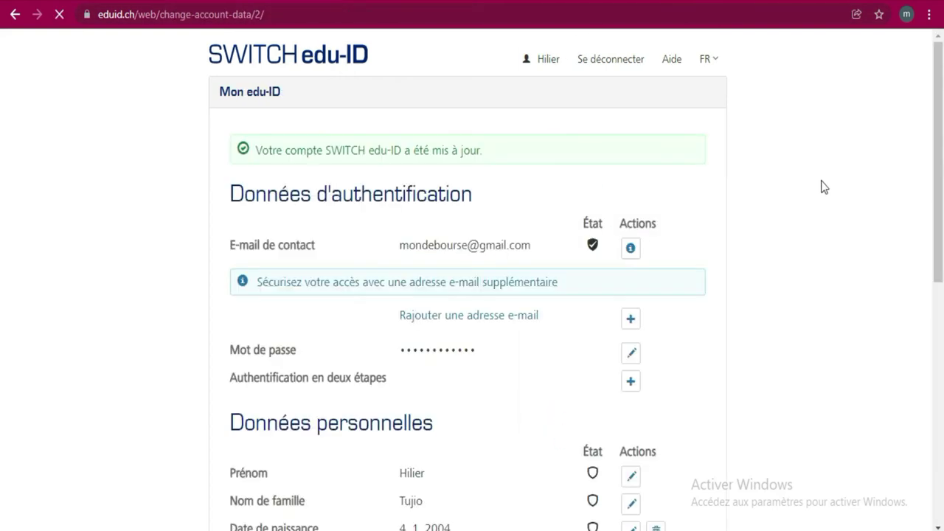
Start adding a matriculation number, then cancel it.
{"action": "scroll", "coordinate": [452, 274], "scroll_direction": "down", "scroll_amount": 1}
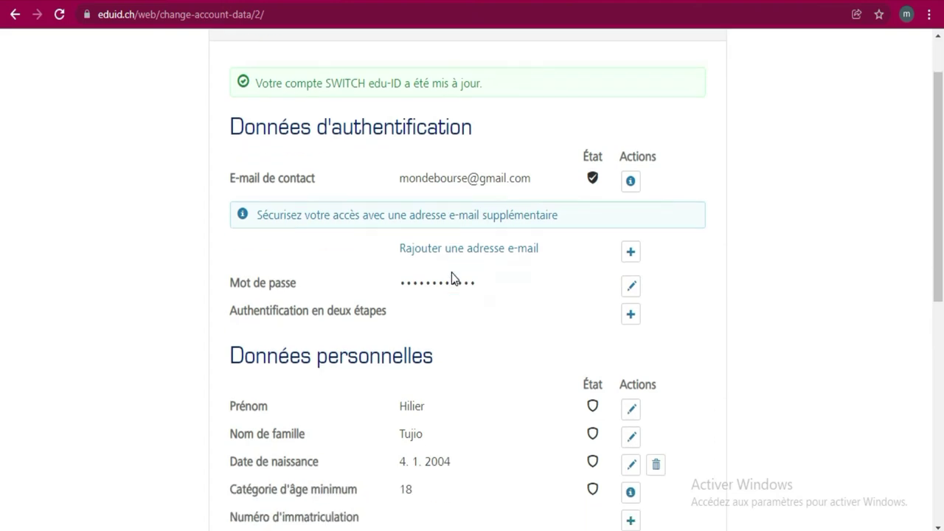
{"action": "scroll", "coordinate": [452, 277], "scroll_direction": "down", "scroll_amount": 1}
{"action": "scroll", "coordinate": [186, 206], "scroll_direction": "down", "scroll_amount": 2}
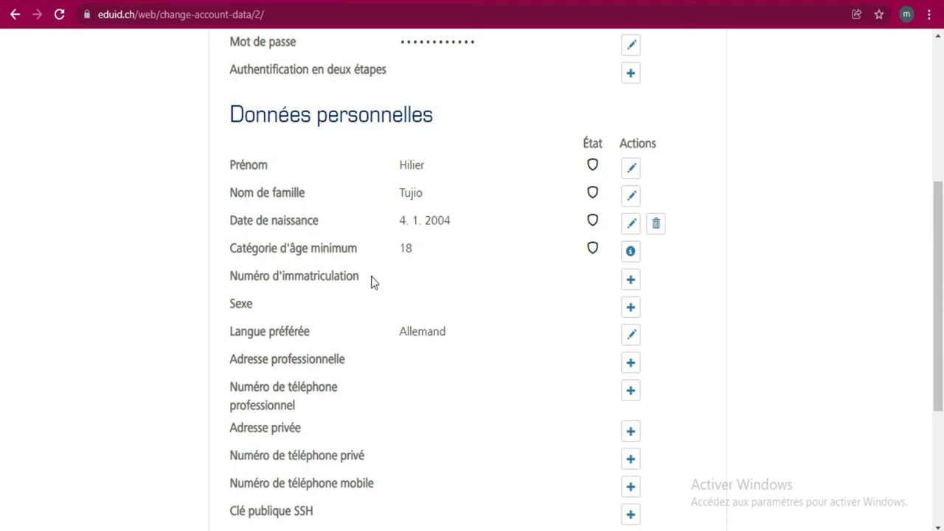
{"action": "left_click", "coordinate": [632, 280]}
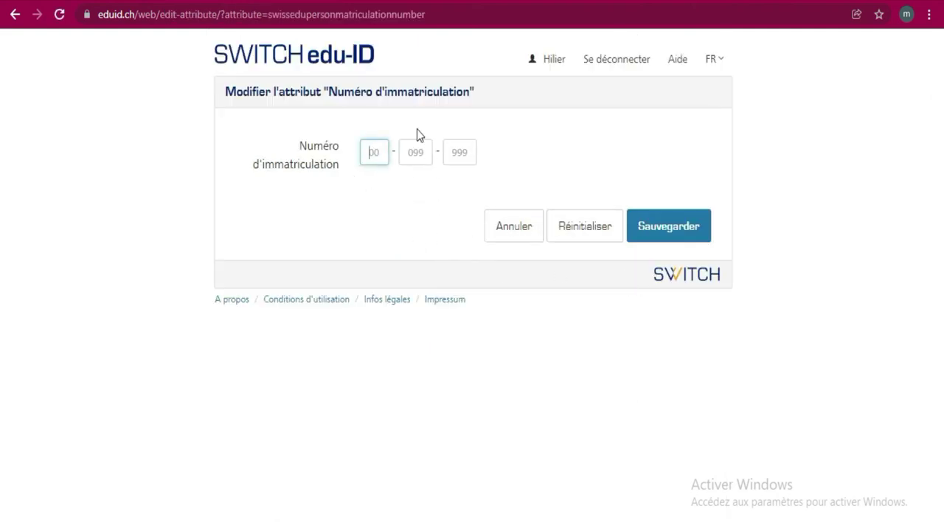
{"action": "left_click", "coordinate": [508, 228]}
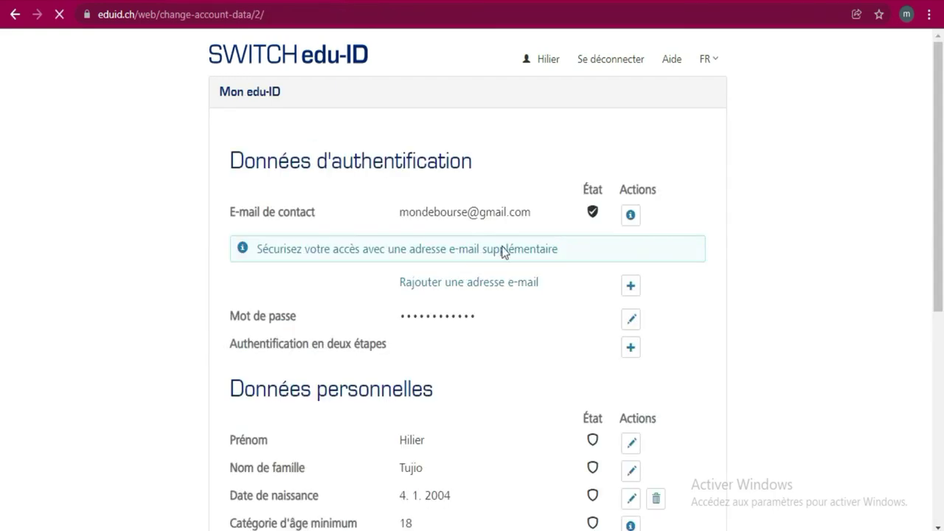
Add masculin as the gender under Sexe and save it.
{"action": "scroll", "coordinate": [589, 341], "scroll_direction": "down", "scroll_amount": 3}
{"action": "scroll", "coordinate": [588, 341], "scroll_direction": "down", "scroll_amount": 1}
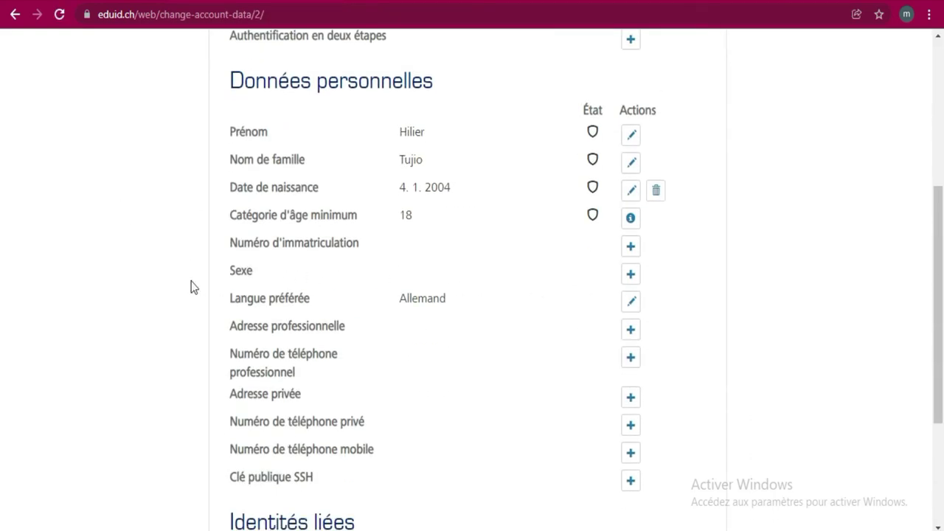
{"action": "left_click", "coordinate": [632, 278]}
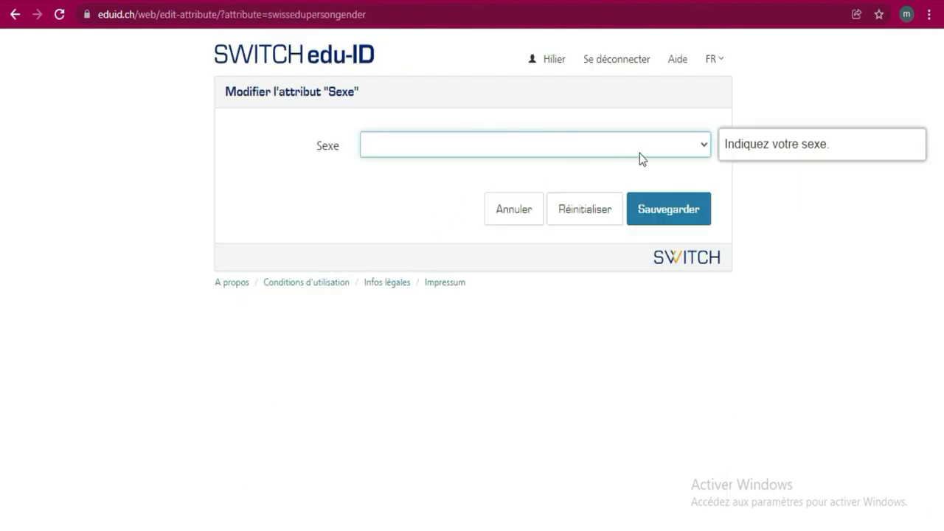
{"action": "left_click", "coordinate": [638, 148]}
{"action": "left_click", "coordinate": [377, 180]}
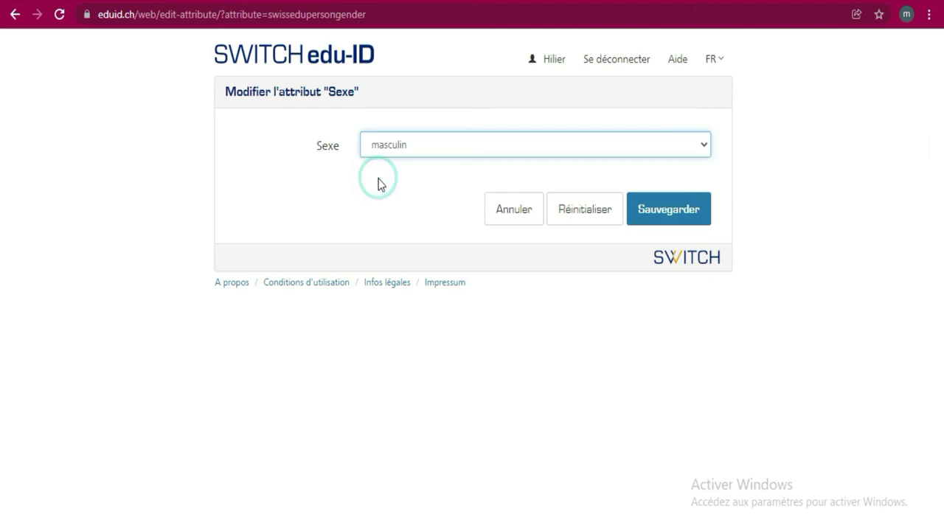
{"action": "left_click", "coordinate": [659, 214]}
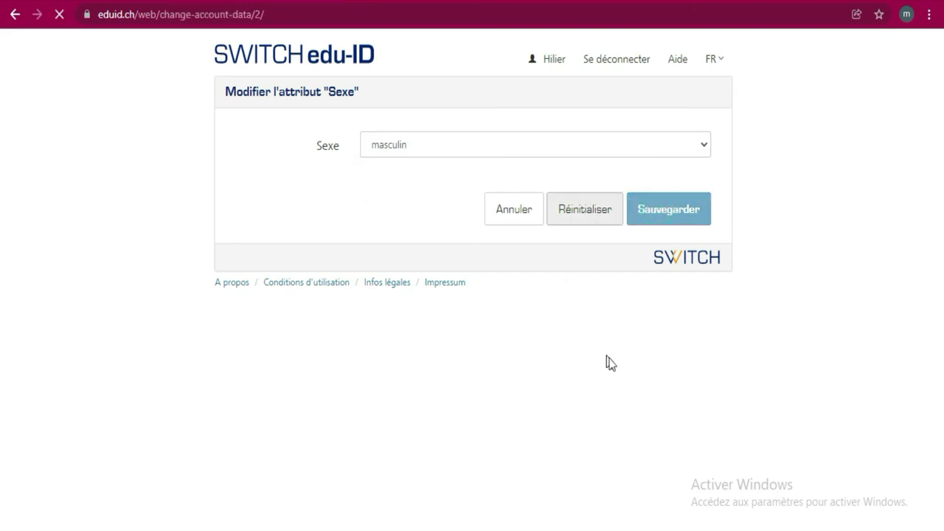
Re-edit the gender, choose masculin again and save.
{"action": "scroll", "coordinate": [457, 382], "scroll_direction": "down", "scroll_amount": 4}
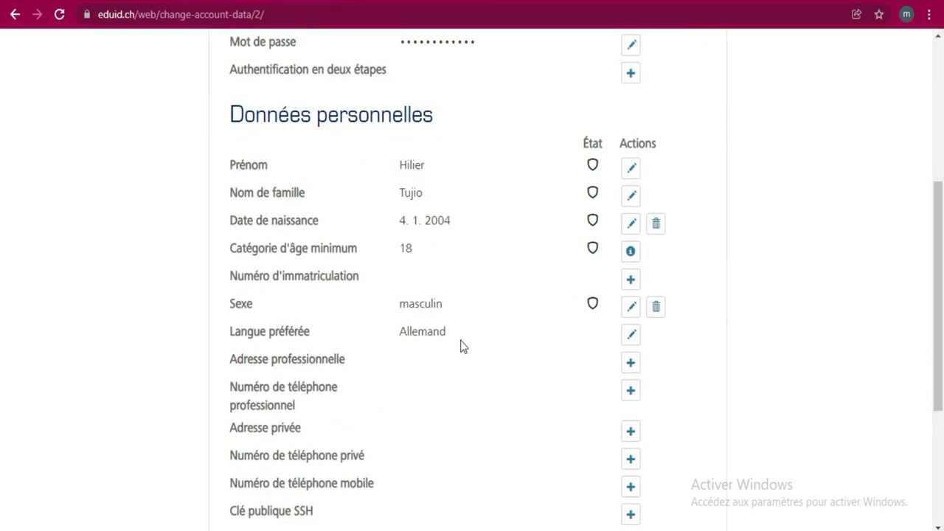
{"action": "left_click", "coordinate": [630, 306]}
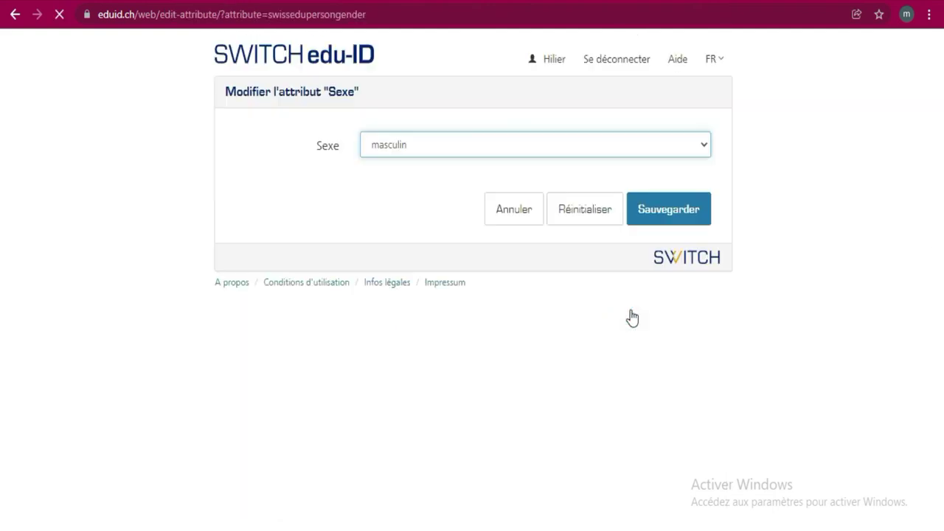
{"action": "left_click", "coordinate": [682, 136]}
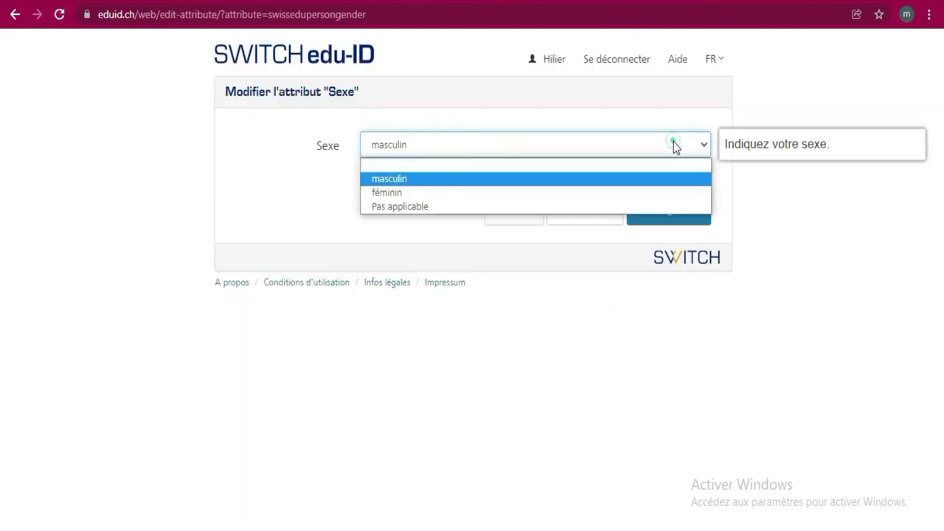
{"action": "left_click", "coordinate": [510, 179]}
{"action": "left_click", "coordinate": [696, 212]}
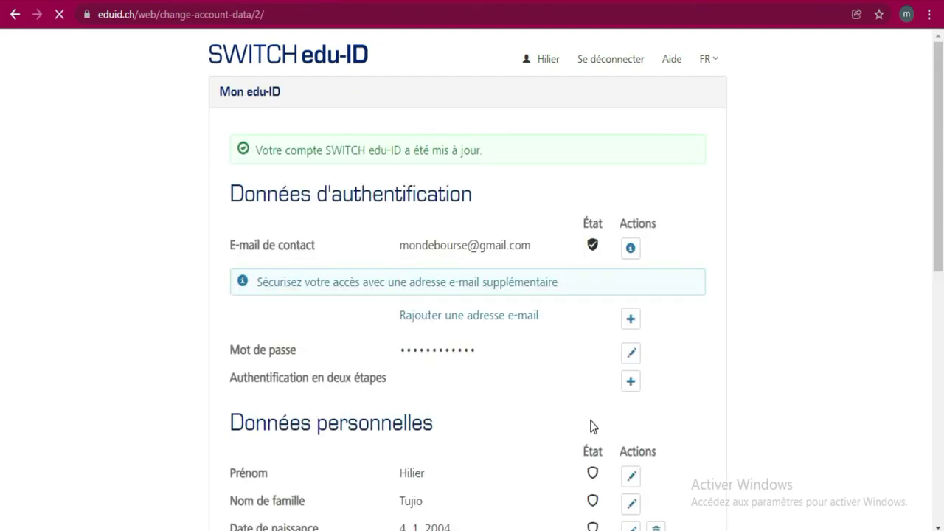
{"action": "scroll", "coordinate": [583, 398], "scroll_direction": "down", "scroll_amount": 4}
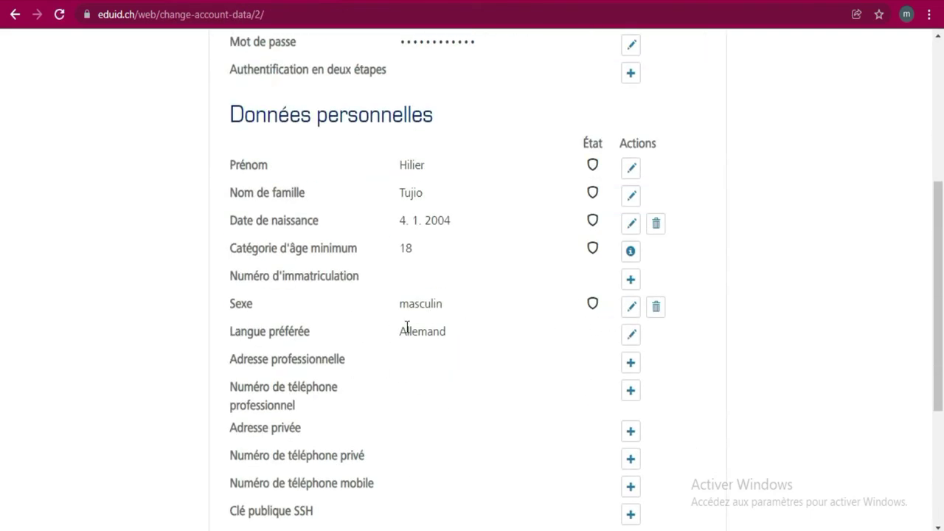
Change the preferred language from Allemand to Français and save.
{"action": "left_click", "coordinate": [633, 339]}
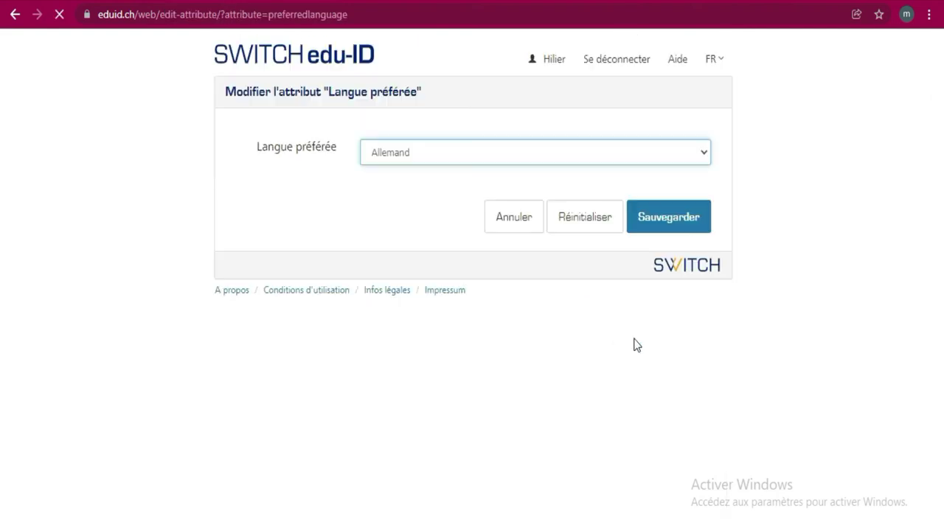
{"action": "left_click", "coordinate": [667, 153]}
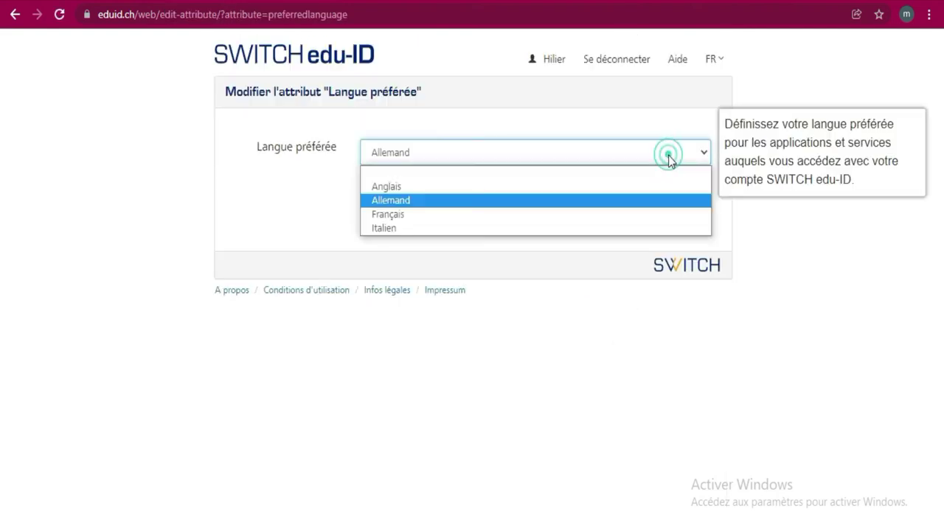
{"action": "left_click", "coordinate": [511, 215]}
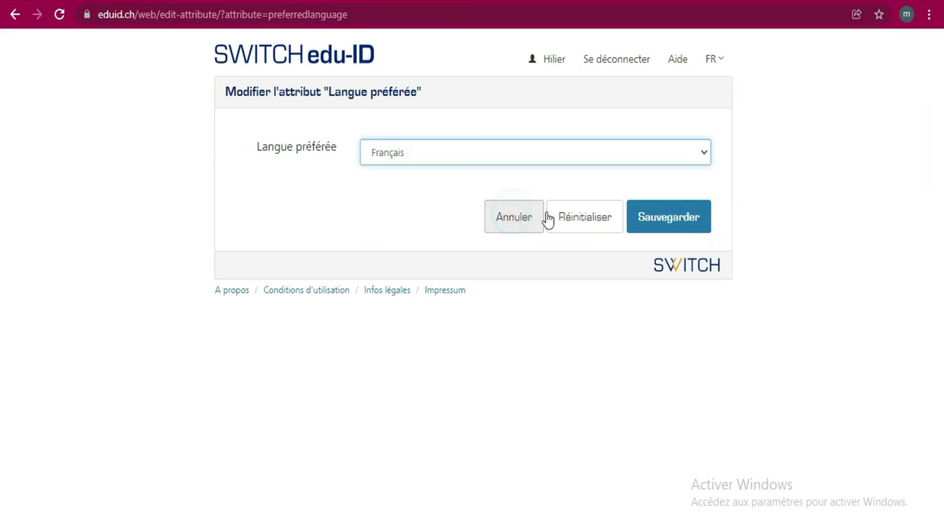
{"action": "left_click", "coordinate": [639, 224]}
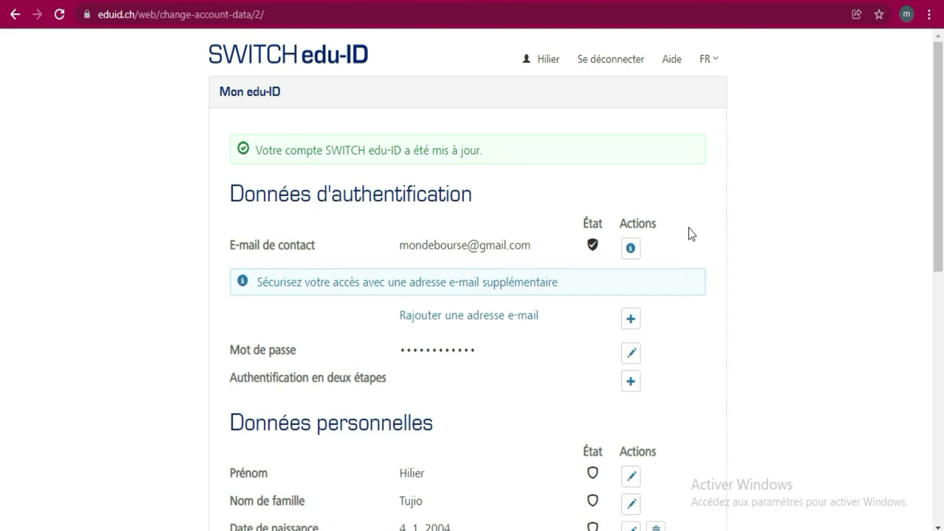
{"action": "scroll", "coordinate": [691, 234], "scroll_direction": "down", "scroll_amount": 3}
{"action": "scroll", "coordinate": [691, 234], "scroll_direction": "down", "scroll_amount": 2}
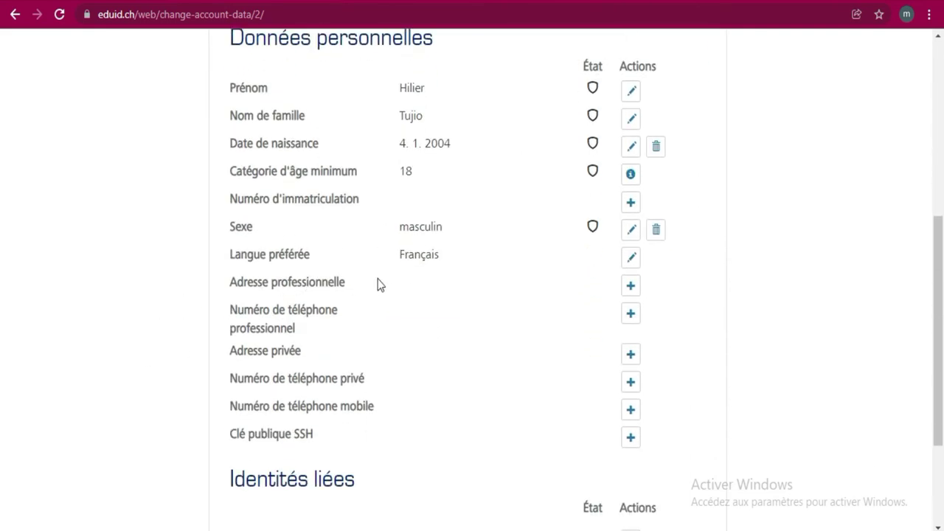
Start a professional address and enter organisation 'lycee' with the on-screen keyboard.
{"action": "left_click", "coordinate": [632, 287]}
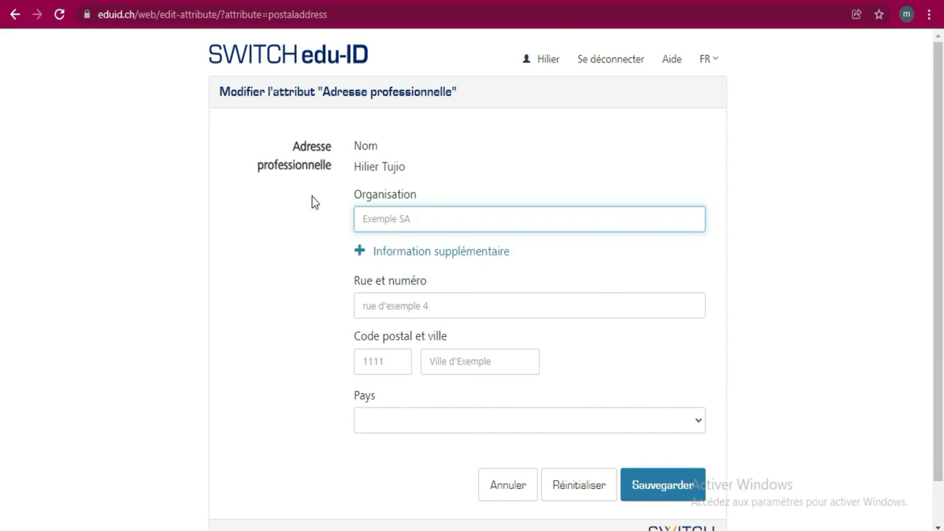
{"action": "mouse_move", "coordinate": [424, 213]}
{"action": "mouse_move", "coordinate": [435, 297]}
{"action": "key", "text": "ctrl+super+o"}
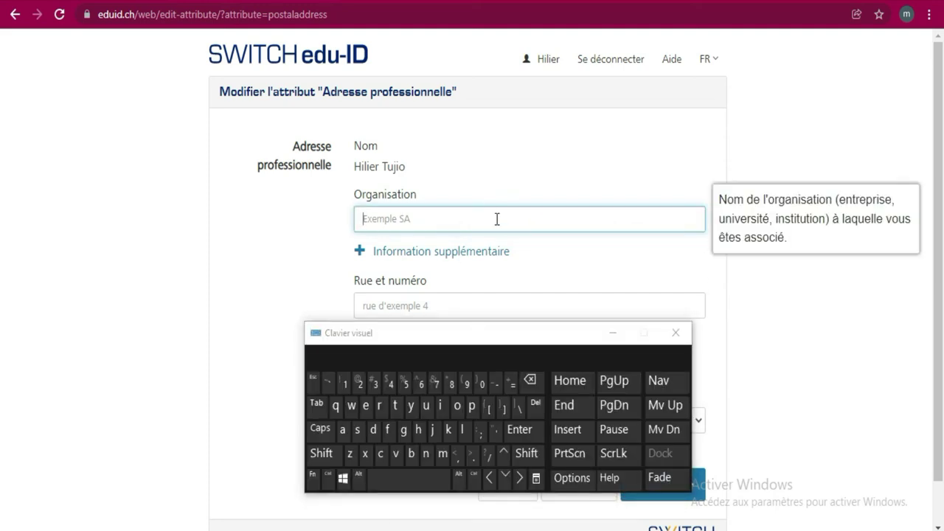
{"action": "left_click", "coordinate": [494, 219]}
{"action": "left_click", "coordinate": [463, 431]}
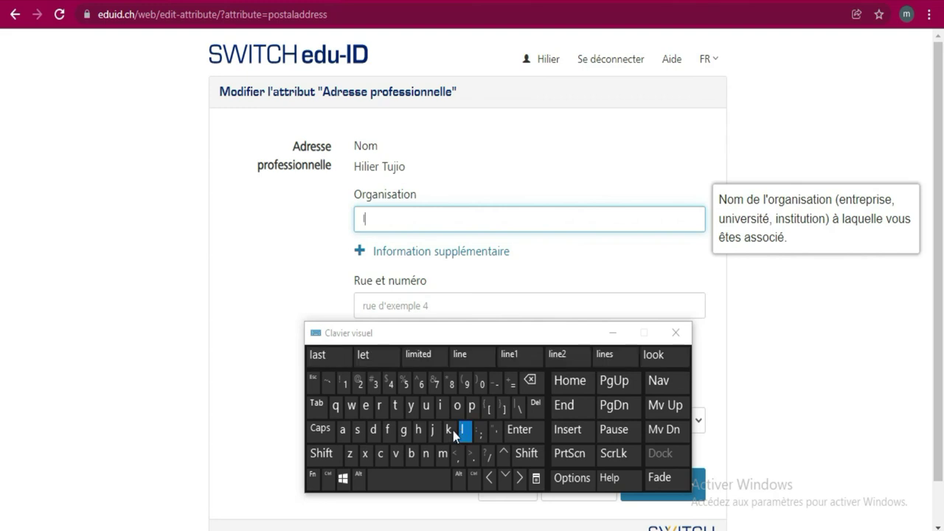
{"action": "left_click", "coordinate": [412, 405]}
{"action": "left_click", "coordinate": [380, 453]}
{"action": "left_click", "coordinate": [366, 406]}
{"action": "left_click", "coordinate": [366, 406]}
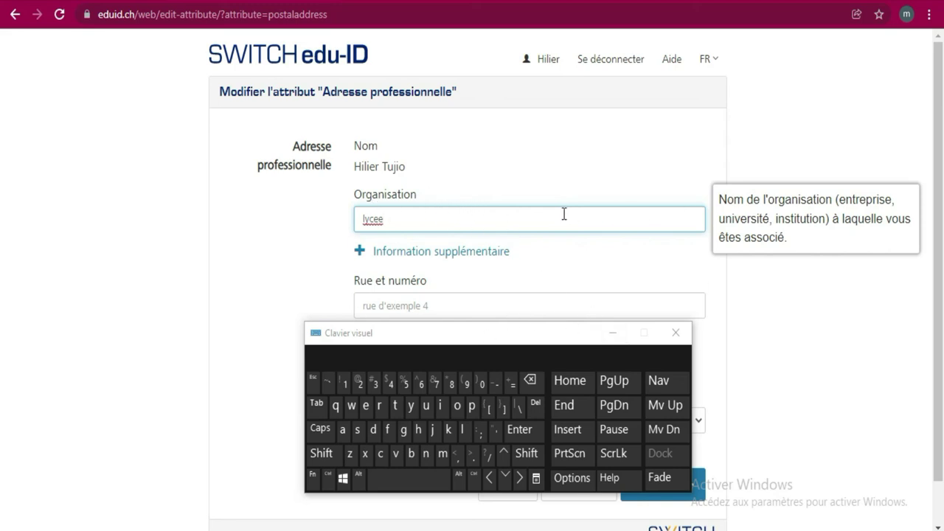
{"action": "left_click", "coordinate": [612, 332]}
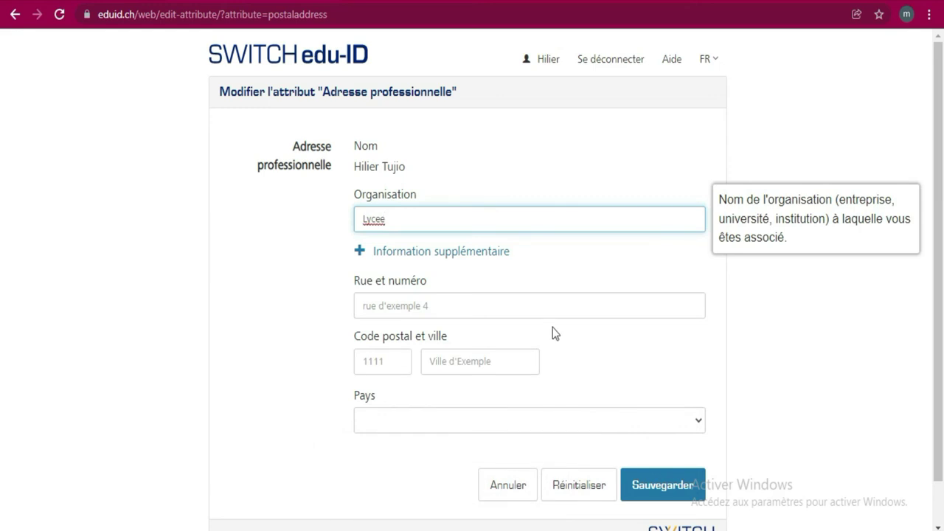
Autofill the street from the saved suggestion, change the postal code to 1863, and save.
{"action": "left_click", "coordinate": [512, 303]}
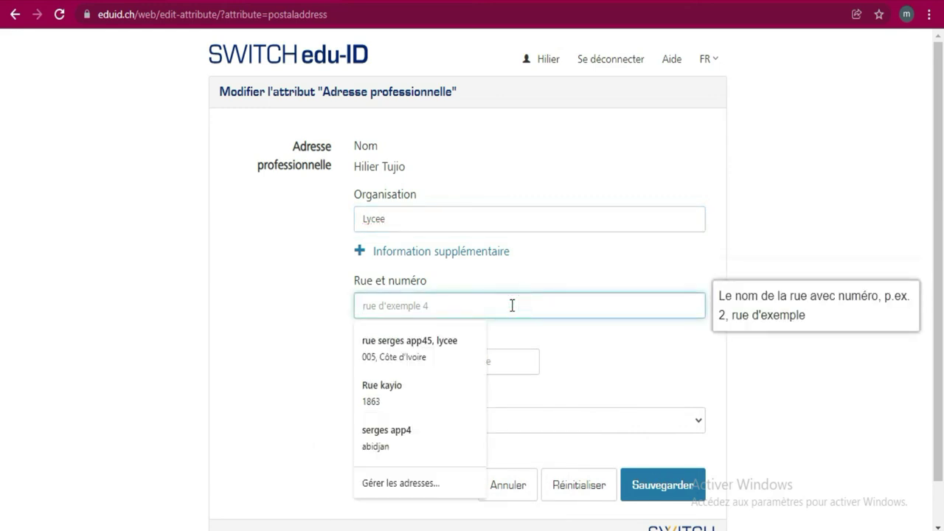
{"action": "left_click", "coordinate": [466, 344]}
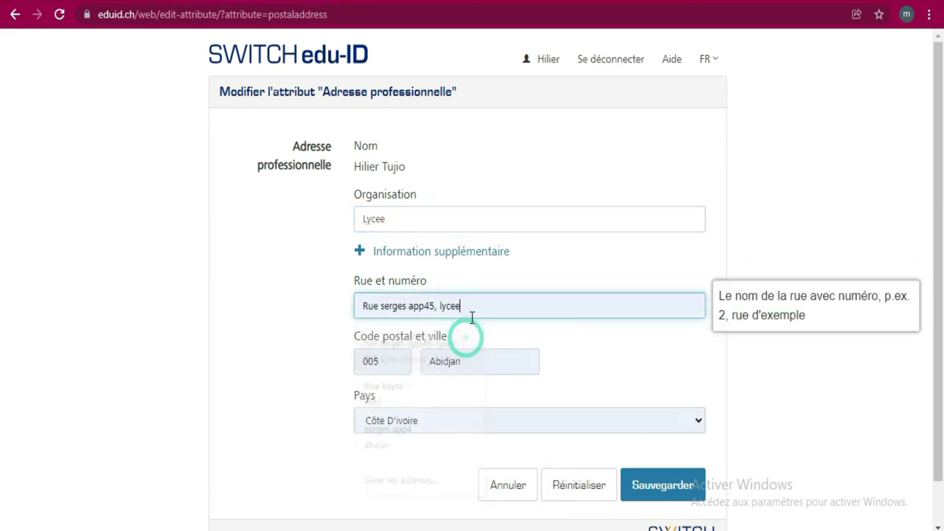
{"action": "scroll", "coordinate": [476, 306], "scroll_direction": "down", "scroll_amount": 1}
{"action": "left_click", "coordinate": [383, 267]}
{"action": "left_click", "coordinate": [529, 379]}
{"action": "left_click", "coordinate": [529, 379]}
{"action": "left_click", "coordinate": [530, 379]}
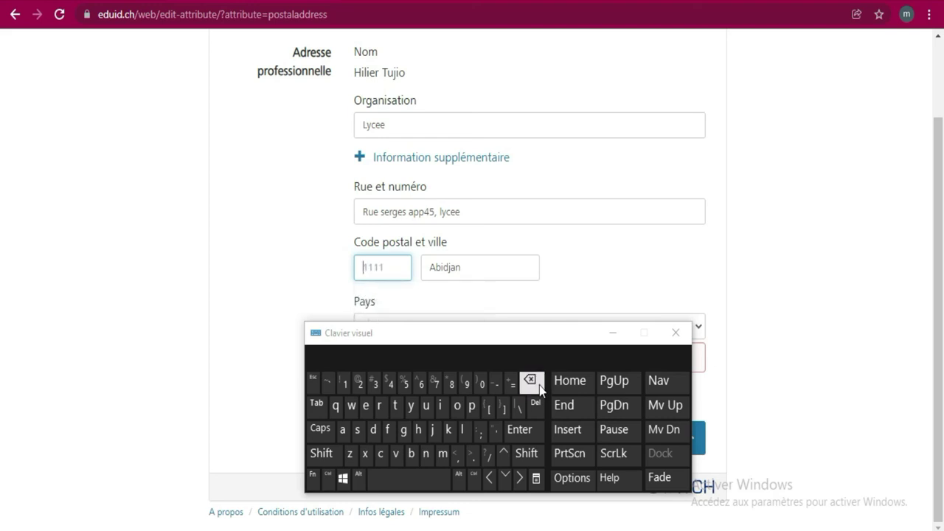
{"action": "left_click", "coordinate": [346, 383]}
{"action": "left_click", "coordinate": [450, 385]}
{"action": "left_click", "coordinate": [421, 385]}
{"action": "left_click", "coordinate": [374, 385]}
{"action": "left_click", "coordinate": [612, 333]}
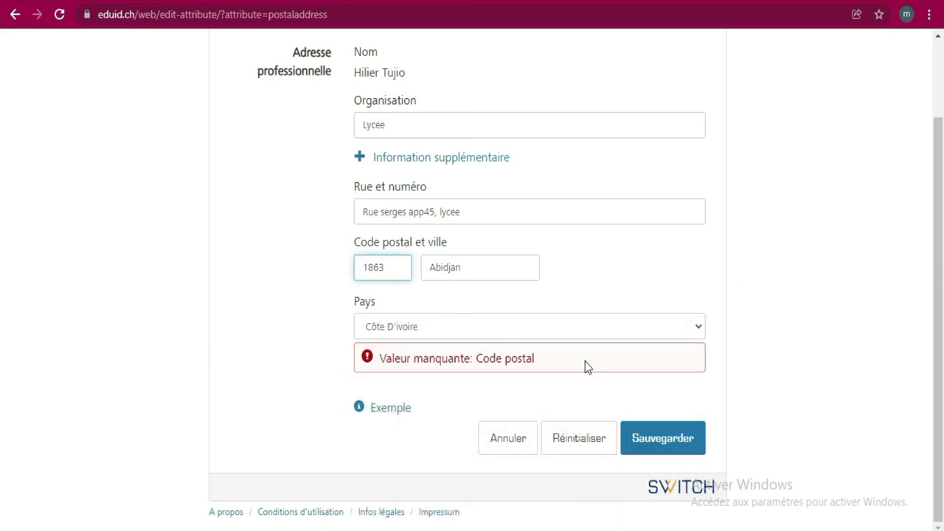
{"action": "left_click", "coordinate": [649, 437]}
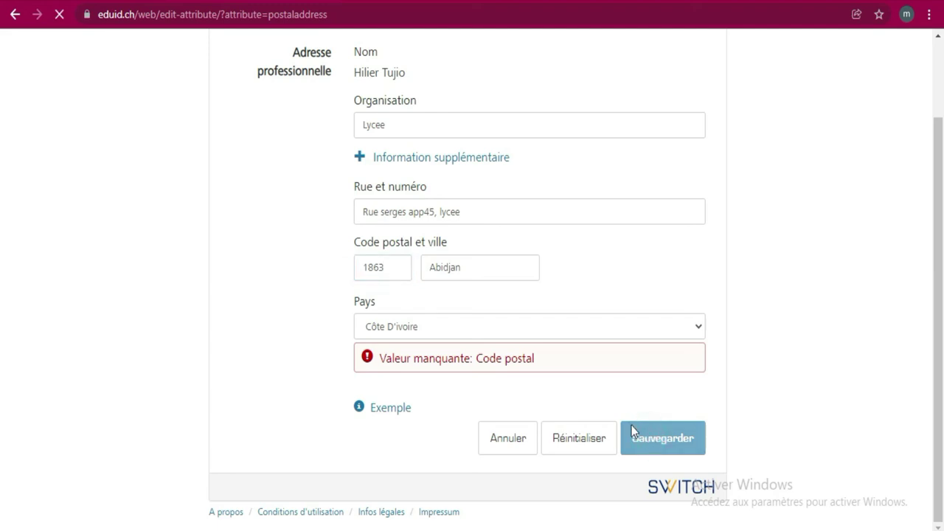
{"action": "scroll", "coordinate": [566, 183], "scroll_direction": "down", "scroll_amount": 5}
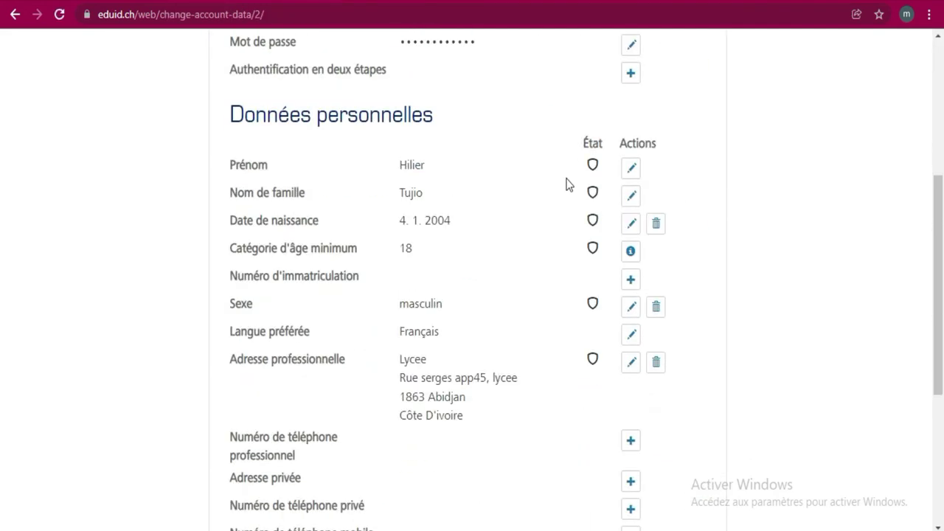
{"action": "scroll", "coordinate": [568, 184], "scroll_direction": "down", "scroll_amount": 2}
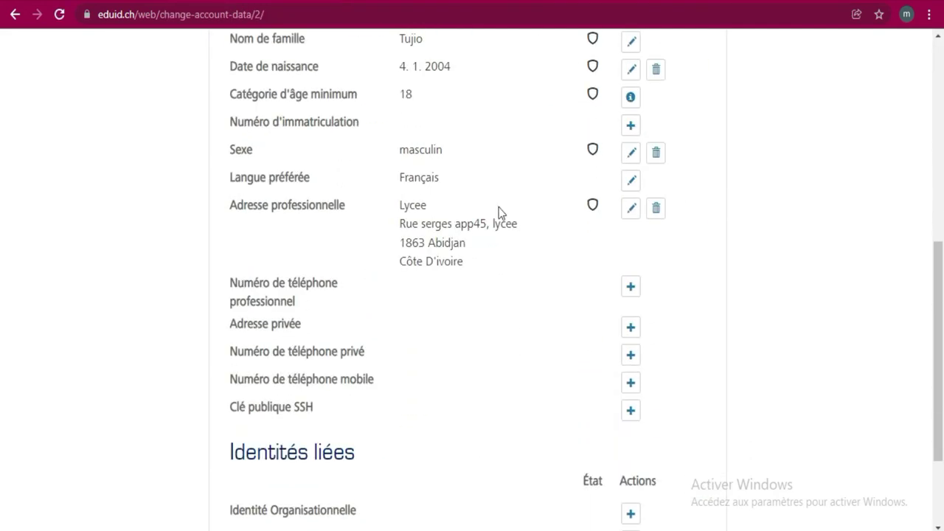
Enter a professional phone number starting with +225 on the on-screen keyboard and save it.
{"action": "left_click", "coordinate": [625, 289]}
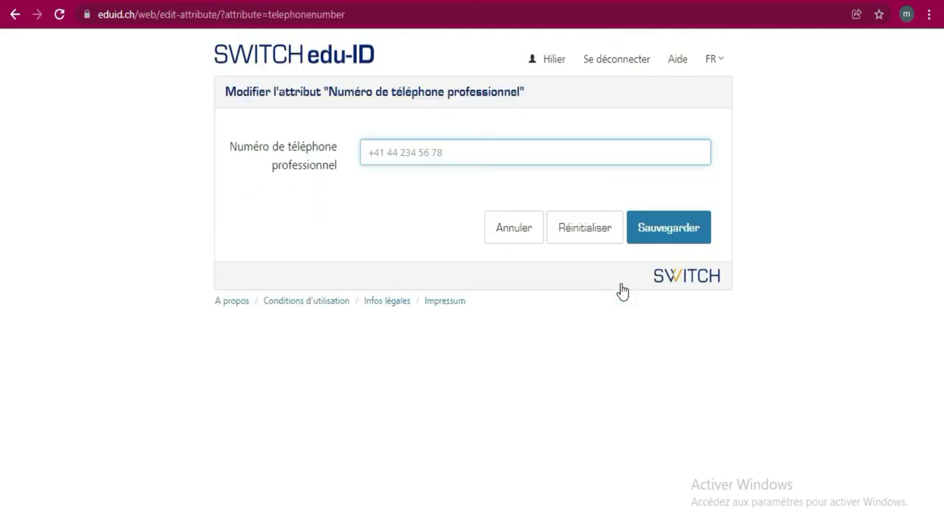
{"action": "key", "text": "ctrl+super+o"}
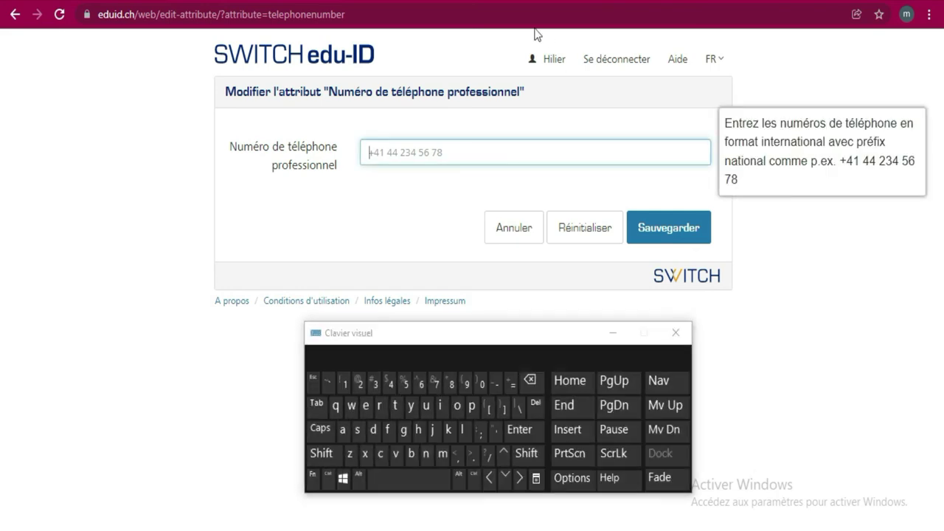
{"action": "left_click", "coordinate": [319, 452]}
{"action": "left_click", "coordinate": [510, 382]}
{"action": "left_click", "coordinate": [405, 383]}
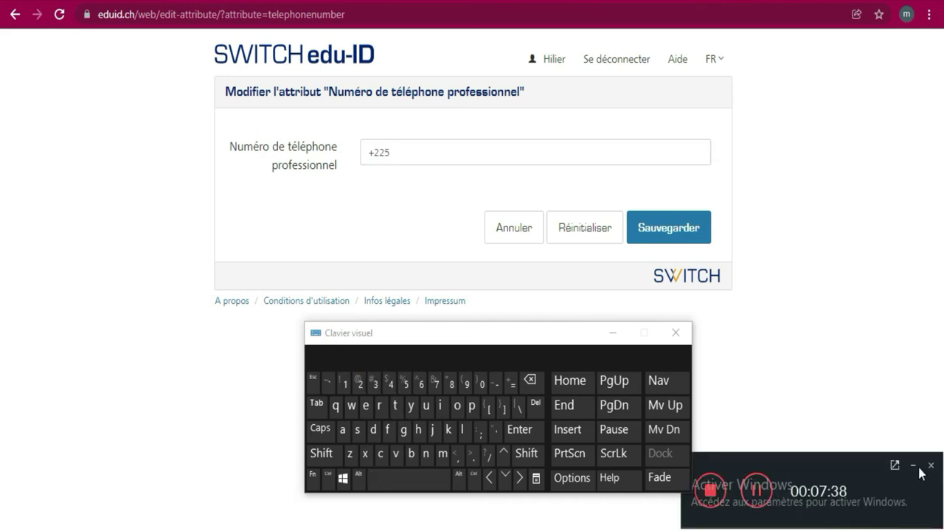
{"action": "left_click", "coordinate": [914, 466]}
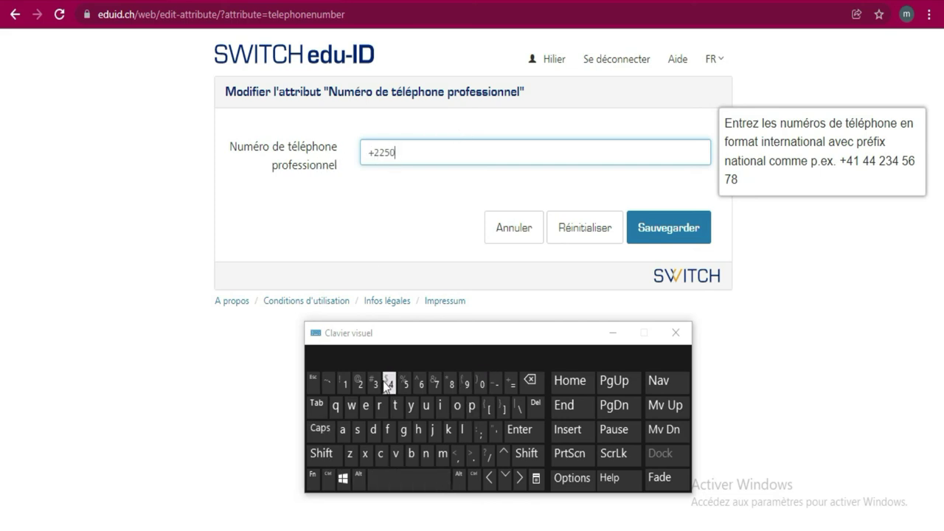
{"action": "left_click", "coordinate": [437, 385]}
{"action": "left_click", "coordinate": [410, 383]}
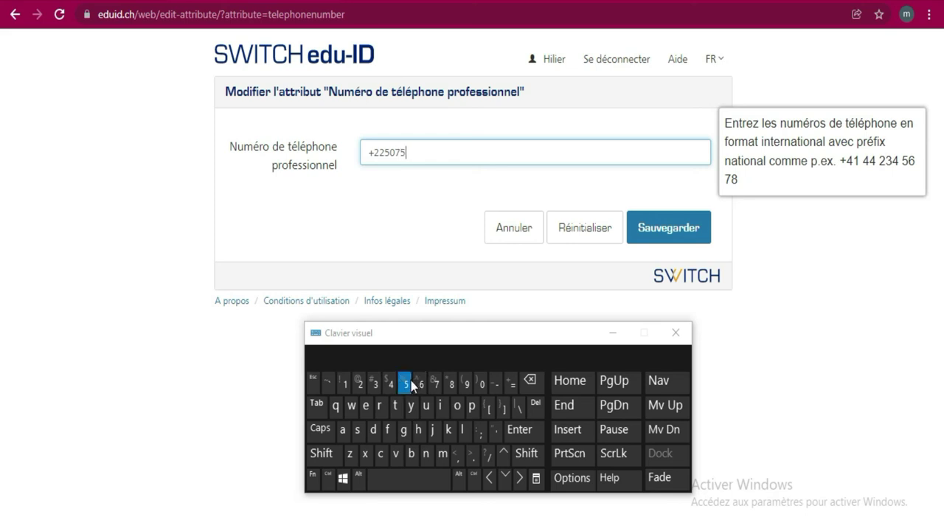
{"action": "left_click", "coordinate": [467, 385]}
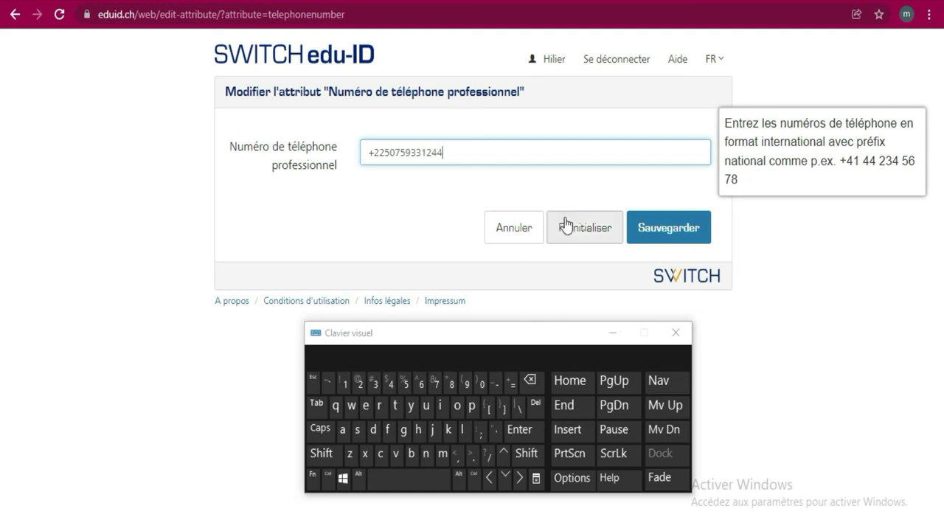
{"action": "left_click", "coordinate": [661, 230]}
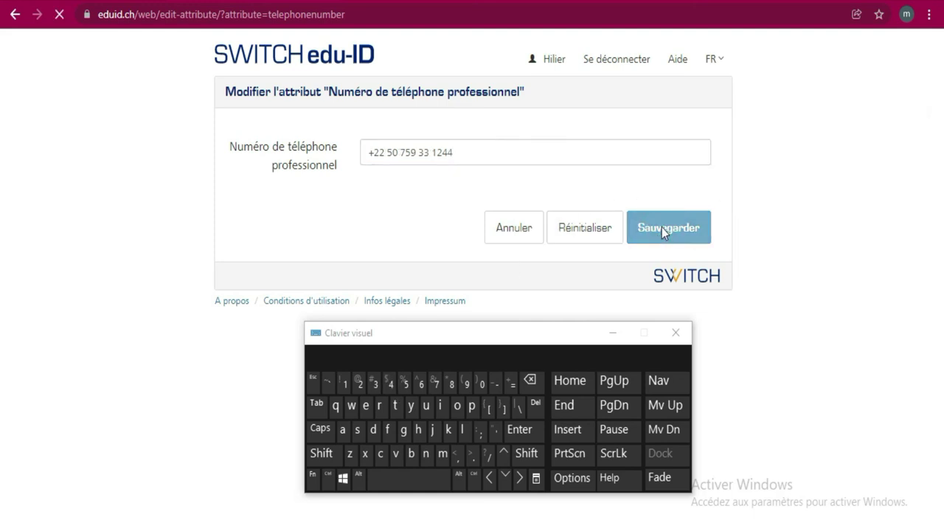
{"action": "scroll", "coordinate": [662, 228], "scroll_direction": "down", "scroll_amount": 8}
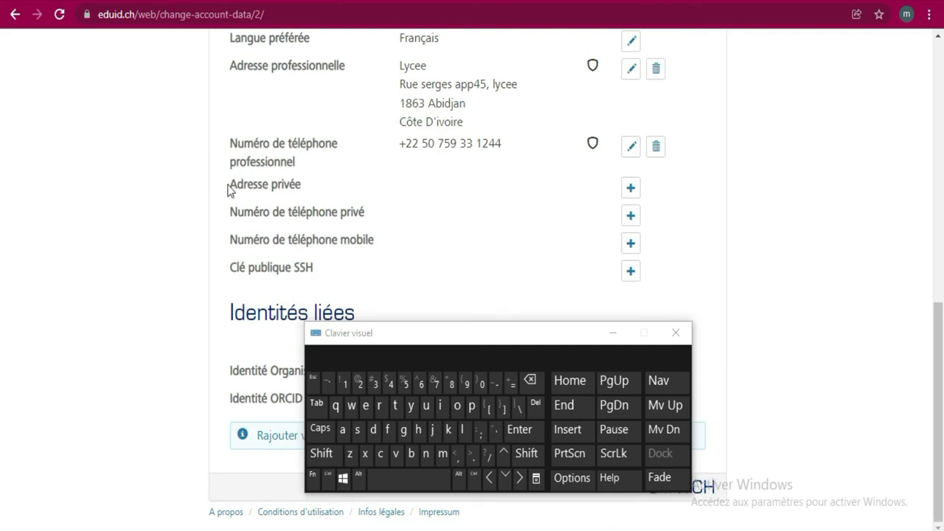
Start a private address and fill it from the saved address suggestion.
{"action": "left_click", "coordinate": [630, 190]}
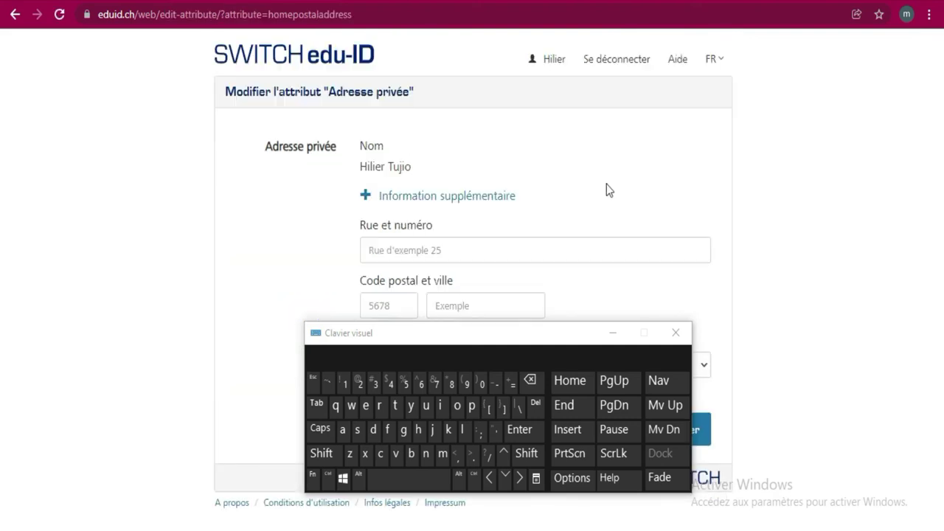
{"action": "mouse_move", "coordinate": [492, 247]}
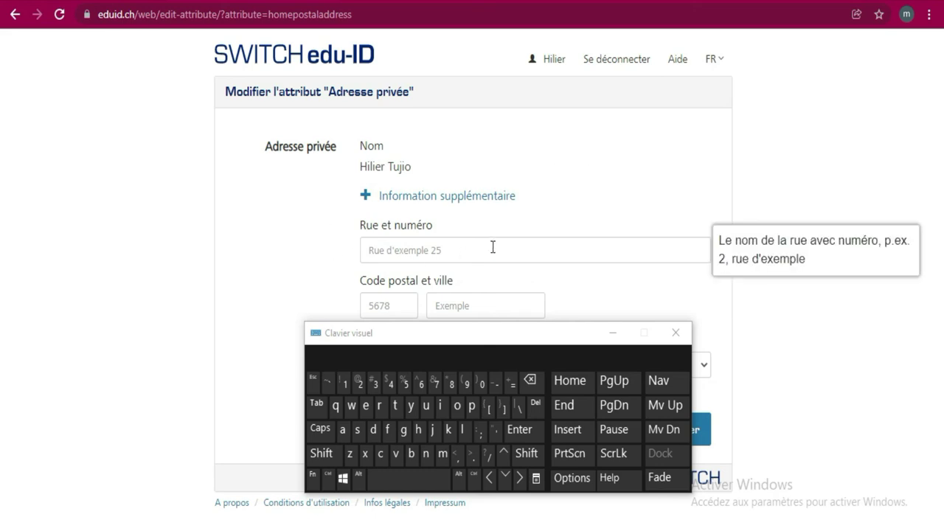
{"action": "left_click", "coordinate": [493, 249]}
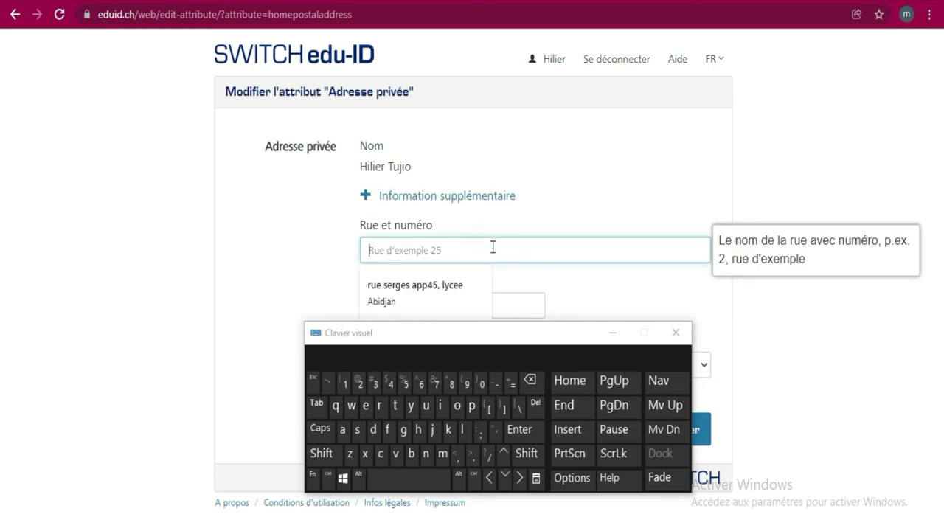
{"action": "left_click", "coordinate": [399, 283]}
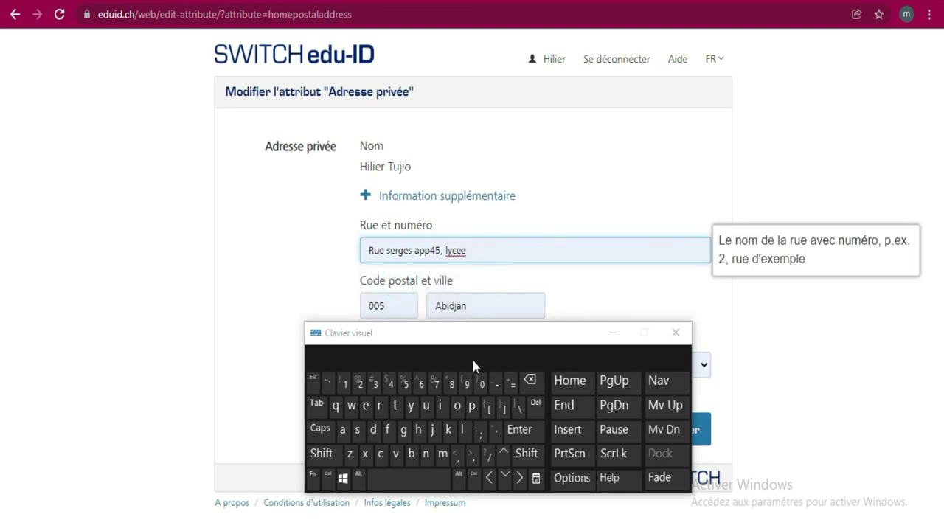
{"action": "left_click_drag", "start_coordinate": [489, 335], "coordinate": [496, 441]}
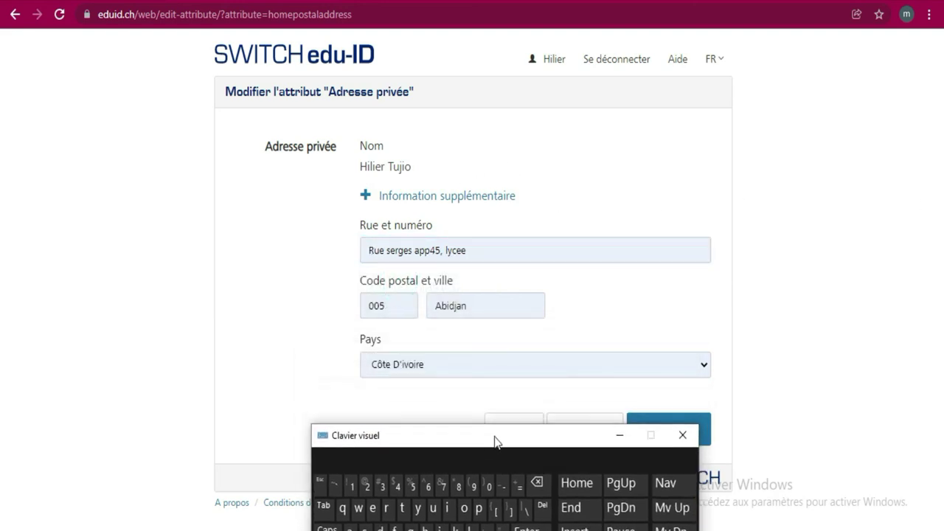
{"action": "left_click", "coordinate": [425, 252]}
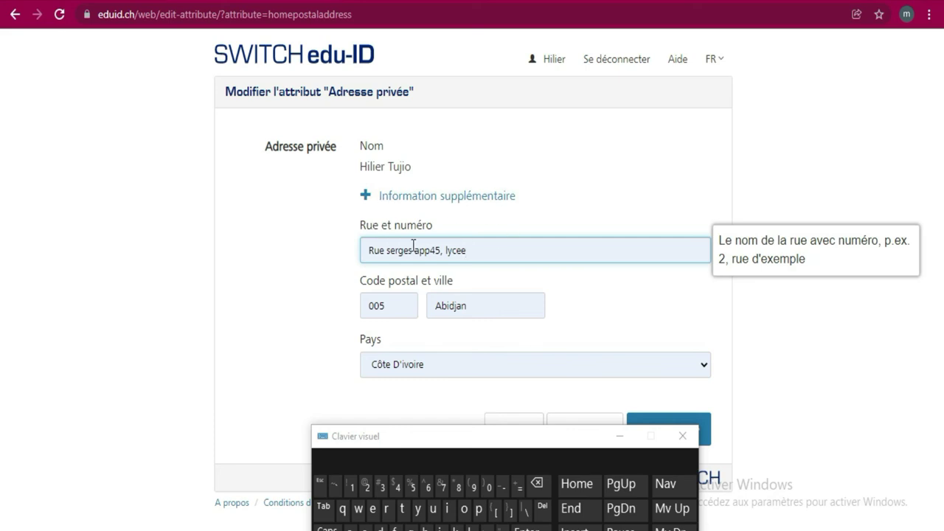
Replace the autofilled postal code 005 with 4567 and save the private address.
{"action": "left_click", "coordinate": [402, 299]}
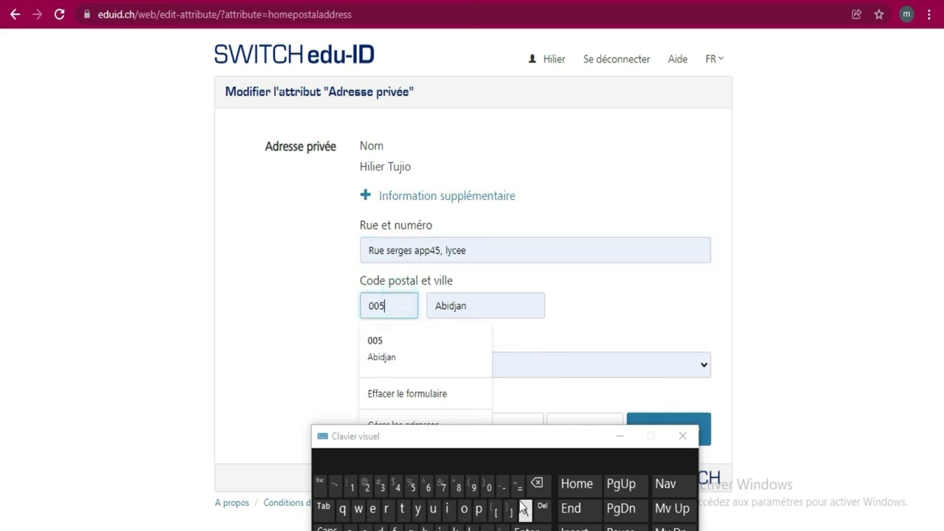
{"action": "left_click", "coordinate": [537, 486]}
{"action": "left_click", "coordinate": [537, 485]}
{"action": "left_click", "coordinate": [537, 485]}
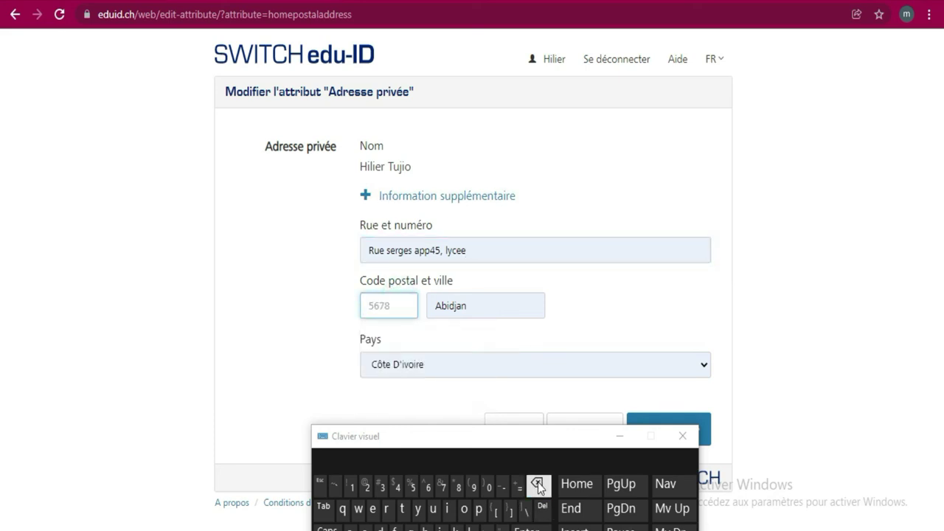
{"action": "left_click", "coordinate": [397, 486]}
{"action": "left_click", "coordinate": [413, 487]}
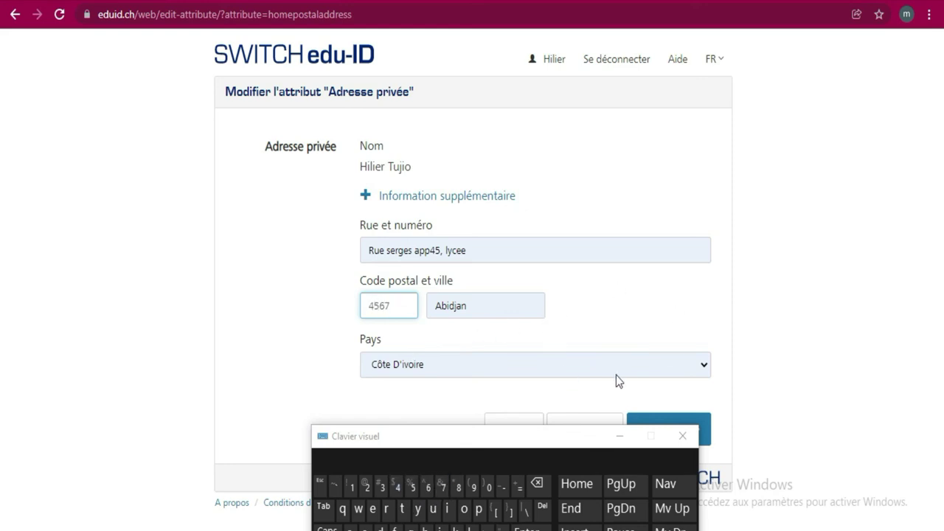
{"action": "left_click_drag", "start_coordinate": [542, 446], "coordinate": [322, 423]}
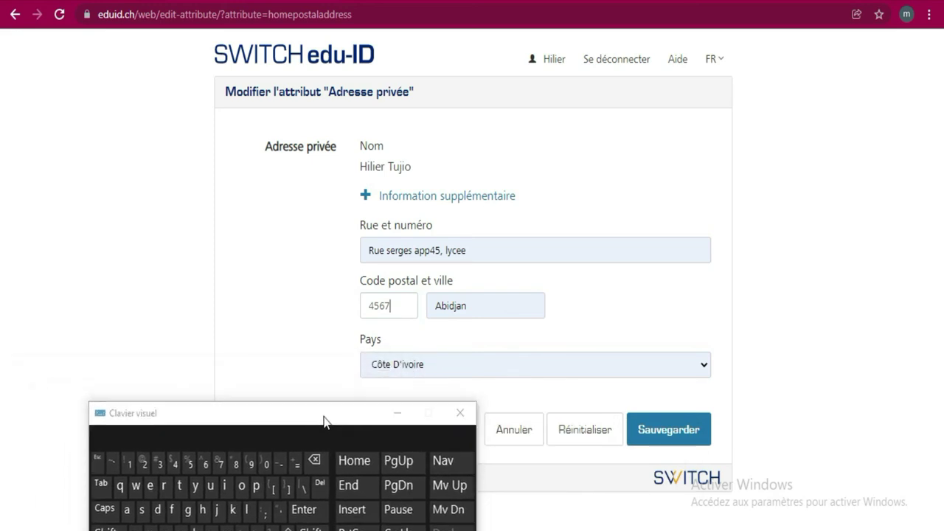
{"action": "left_click", "coordinate": [658, 436]}
{"action": "left_click", "coordinate": [659, 435]}
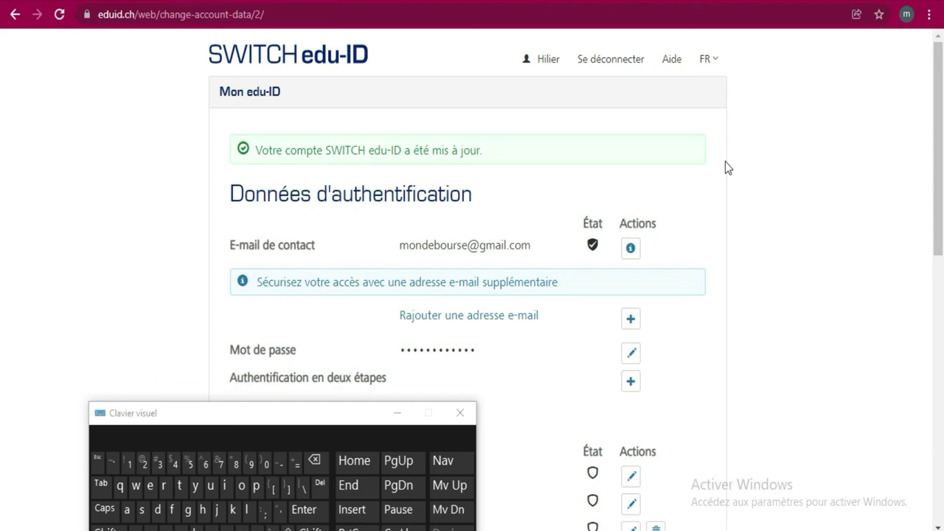
Scroll past the saved private address and open the private phone number form.
{"action": "scroll", "coordinate": [725, 162], "scroll_direction": "down", "scroll_amount": 3}
{"action": "scroll", "coordinate": [725, 161], "scroll_direction": "down", "scroll_amount": 3}
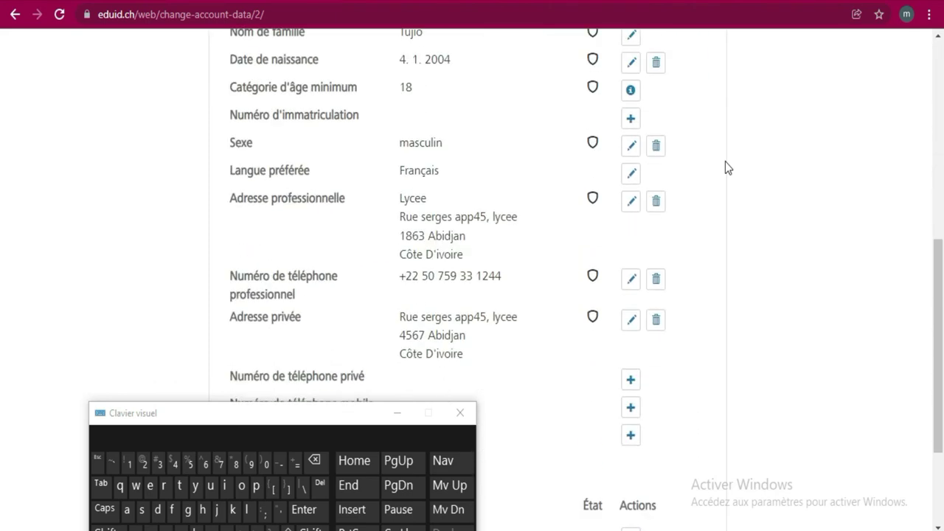
{"action": "scroll", "coordinate": [725, 162], "scroll_direction": "down", "scroll_amount": 1}
{"action": "scroll", "coordinate": [725, 161], "scroll_direction": "down", "scroll_amount": 1}
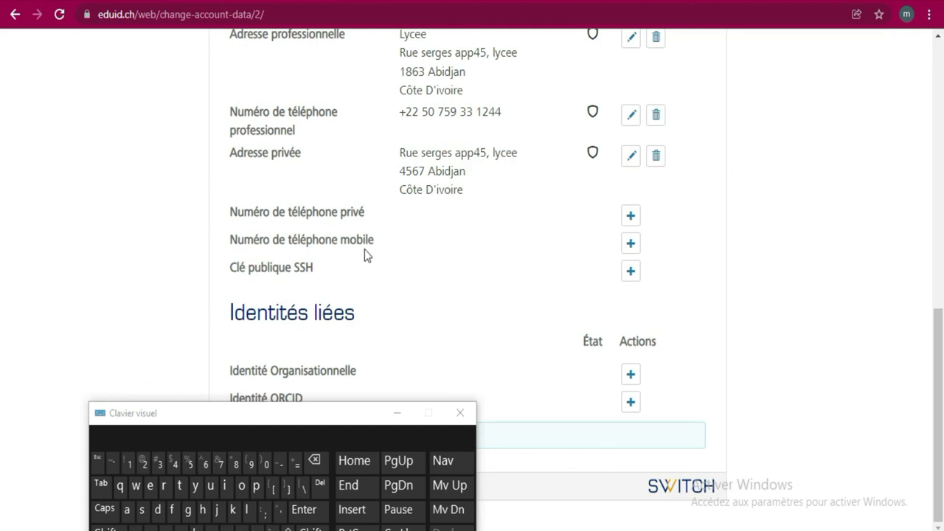
{"action": "left_click", "coordinate": [630, 218]}
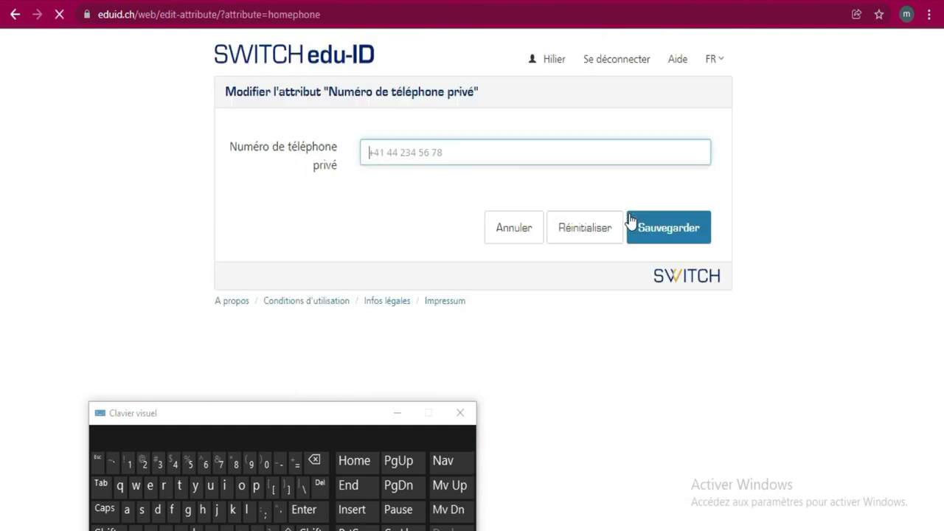
Move the on-screen keyboard and try typing the phone number before the field is focused.
{"action": "left_click_drag", "start_coordinate": [297, 419], "coordinate": [399, 292]}
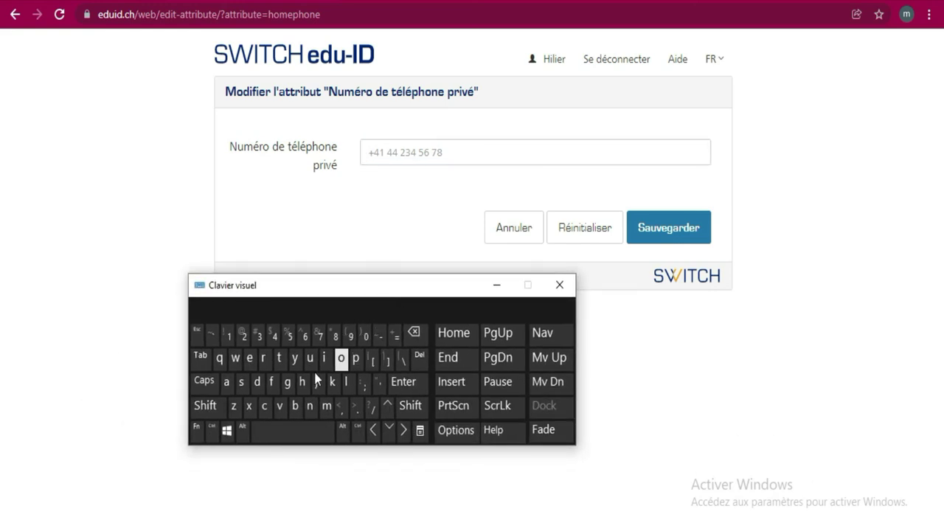
{"action": "left_click", "coordinate": [205, 405]}
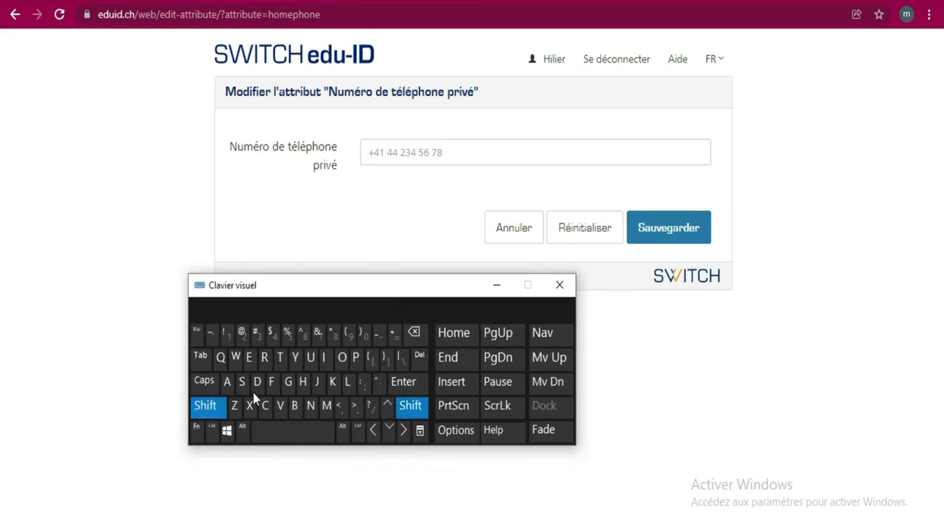
{"action": "left_click", "coordinate": [394, 335]}
{"action": "left_click", "coordinate": [244, 337]}
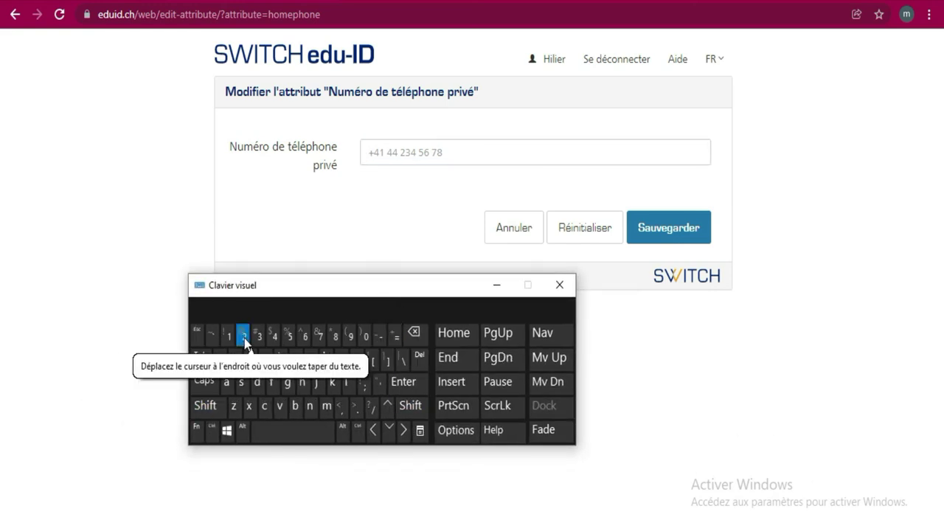
{"action": "left_click", "coordinate": [290, 337]}
{"action": "left_click", "coordinate": [306, 337]}
{"action": "left_click", "coordinate": [321, 338]}
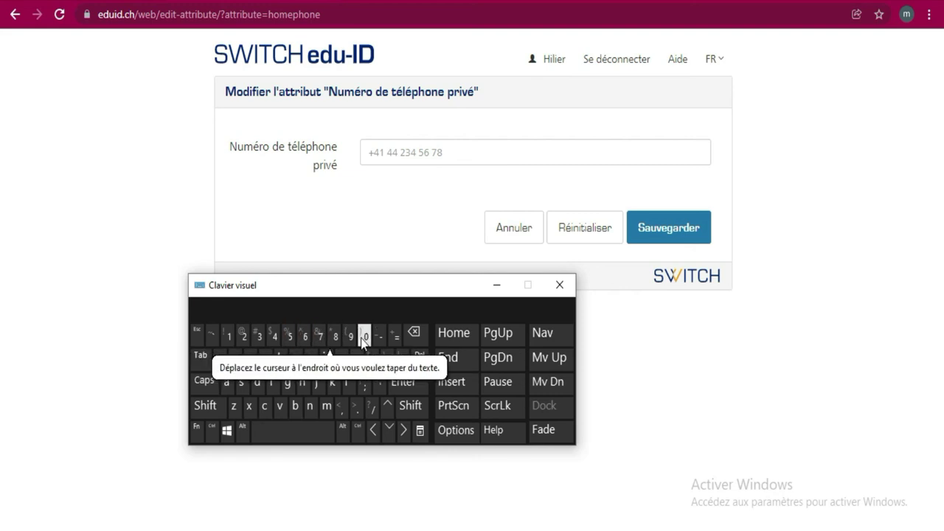
{"action": "left_click", "coordinate": [361, 339]}
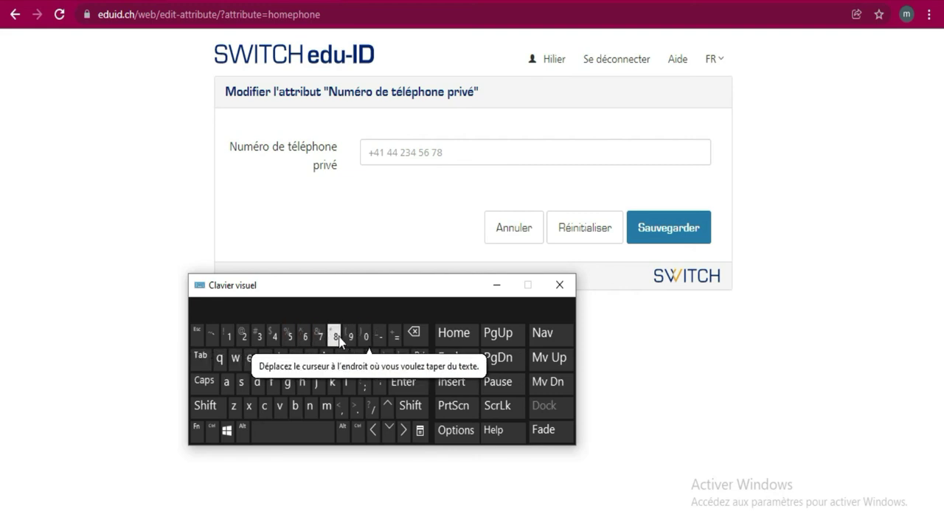
{"action": "left_click", "coordinate": [350, 338]}
{"action": "left_click", "coordinate": [335, 338]}
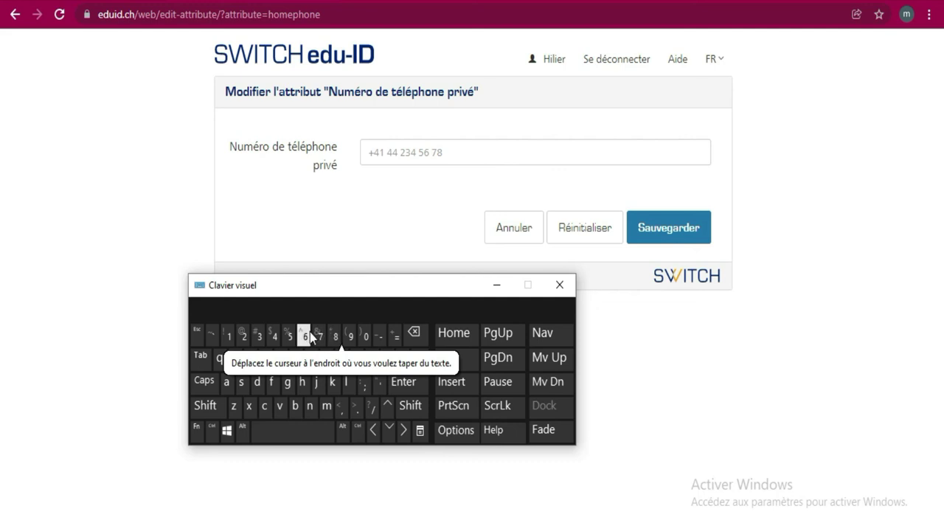
{"action": "left_click", "coordinate": [319, 337]}
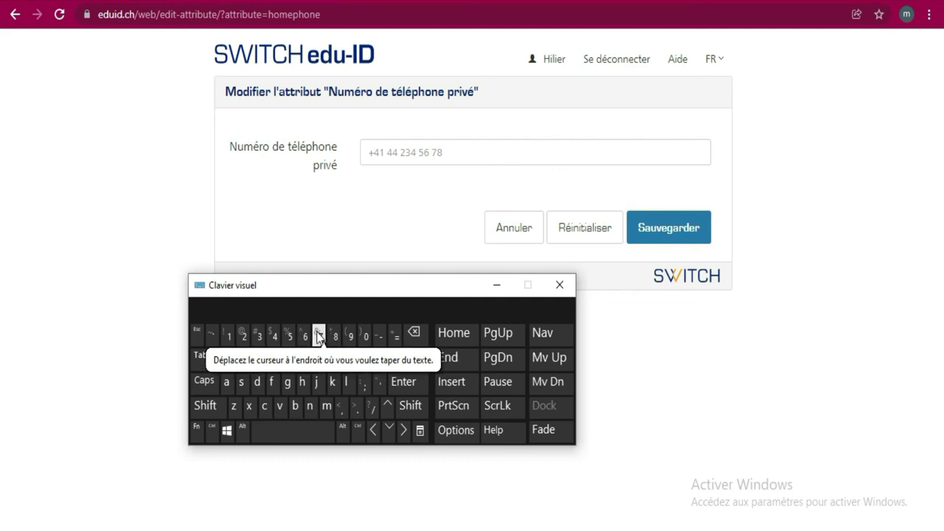
Enter the private phone number with the +225 prefix in the focused field and save.
{"action": "left_click", "coordinate": [445, 153]}
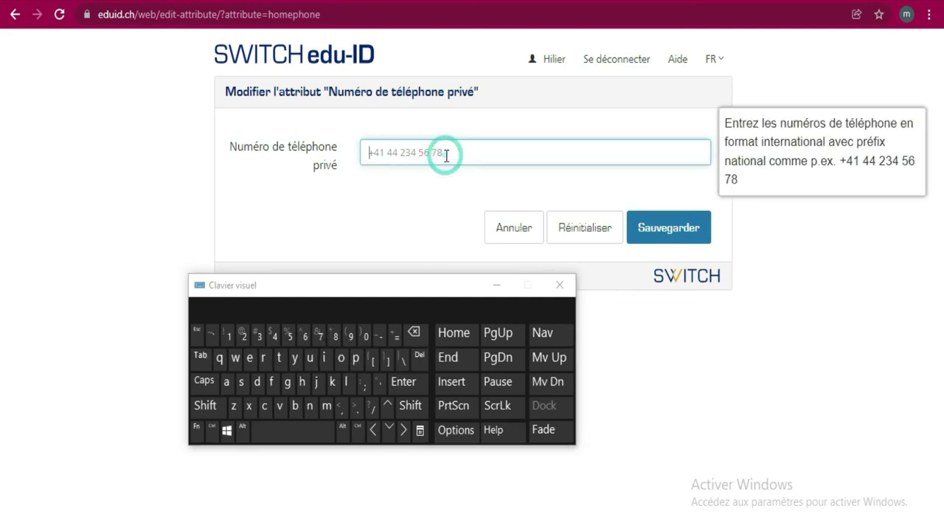
{"action": "left_click", "coordinate": [214, 405]}
{"action": "left_click", "coordinate": [394, 337]}
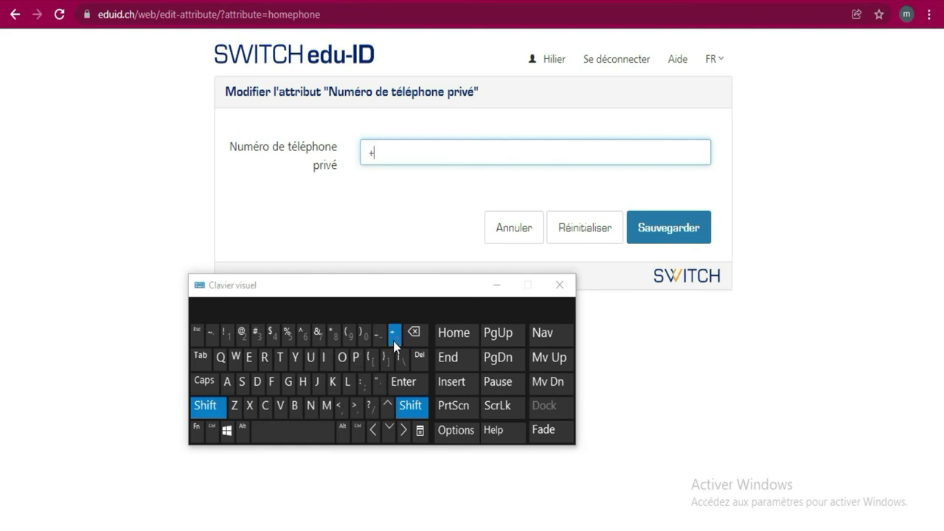
{"action": "type", "text": "2"}
{"action": "left_click", "coordinate": [243, 337]}
{"action": "left_click", "coordinate": [290, 337]}
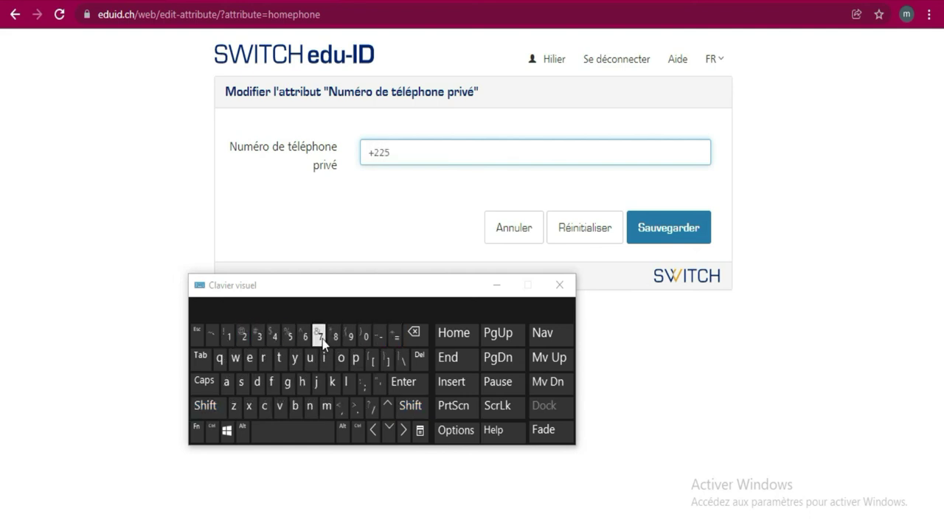
{"action": "left_click", "coordinate": [335, 337]}
{"action": "left_click", "coordinate": [351, 337]}
{"action": "left_click", "coordinate": [366, 337]}
{"action": "left_click", "coordinate": [367, 337]}
{"action": "left_click", "coordinate": [288, 338]}
{"action": "left_click", "coordinate": [287, 338]}
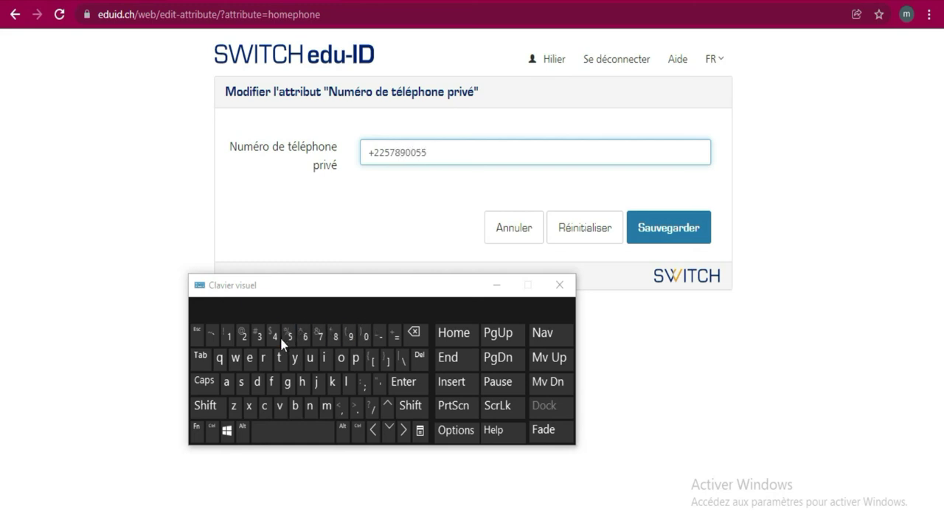
{"action": "left_click", "coordinate": [700, 228]}
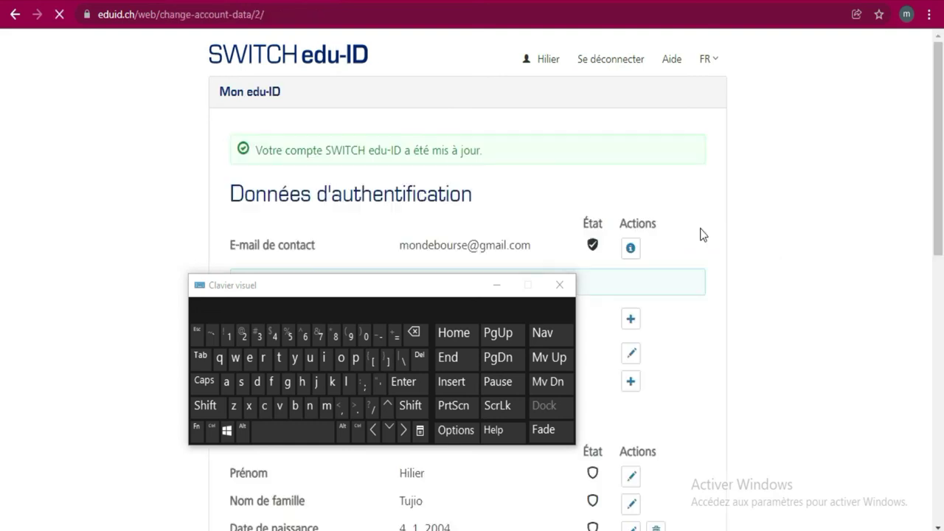
Scroll down to the phone rows and start adding a Numéro de téléphone mobile.
{"action": "scroll", "coordinate": [700, 228], "scroll_direction": "down", "scroll_amount": 8}
{"action": "scroll", "coordinate": [703, 234], "scroll_direction": "down", "scroll_amount": 1}
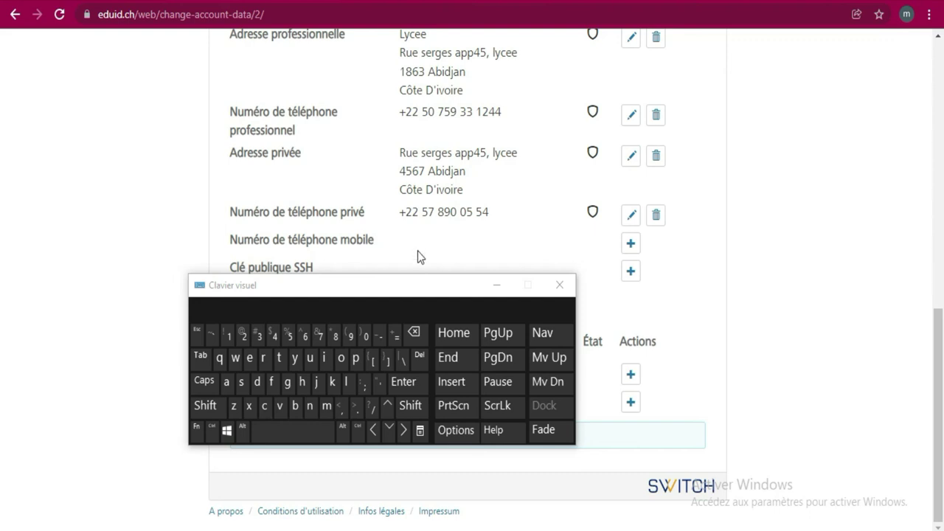
{"action": "left_click_drag", "start_coordinate": [420, 286], "coordinate": [484, 370]}
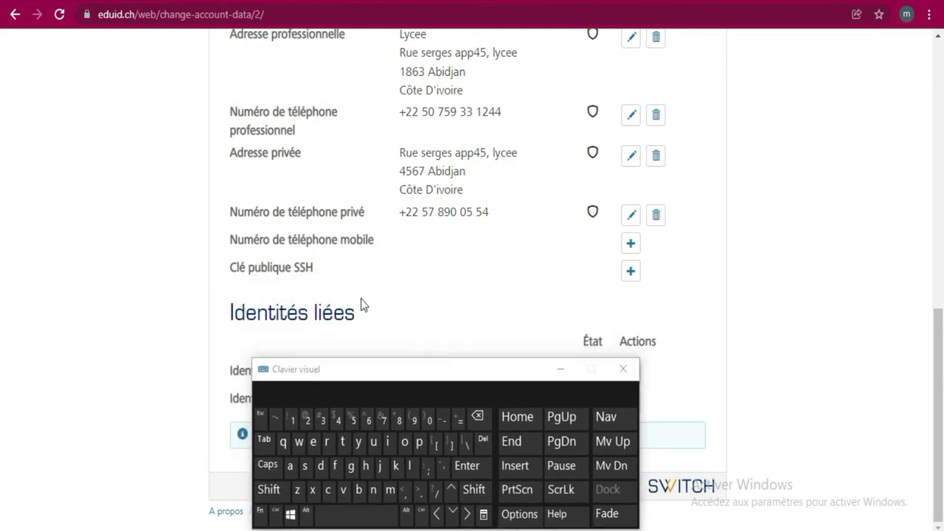
{"action": "left_click", "coordinate": [626, 243]}
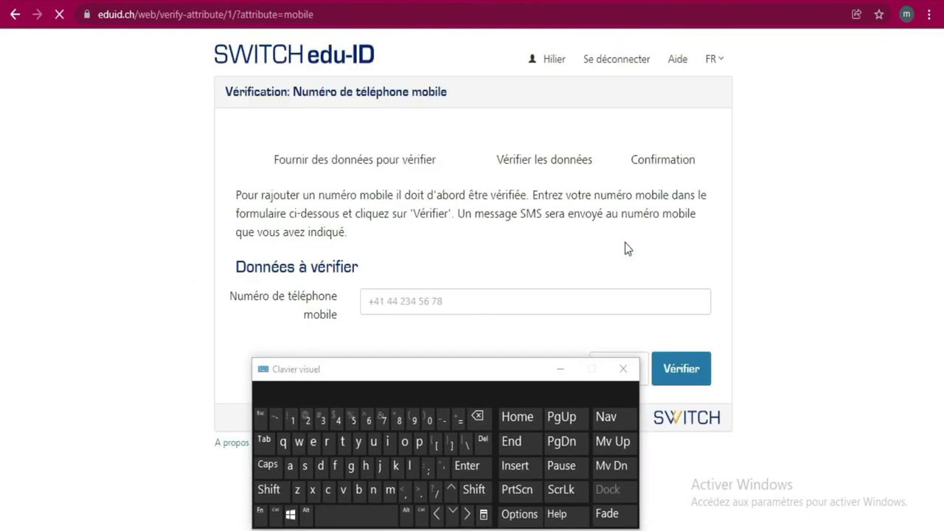
Enter the mobile phone number with its '+' country code on the on-screen keyboard and submit it via Vérifier.
{"action": "left_click", "coordinate": [406, 295]}
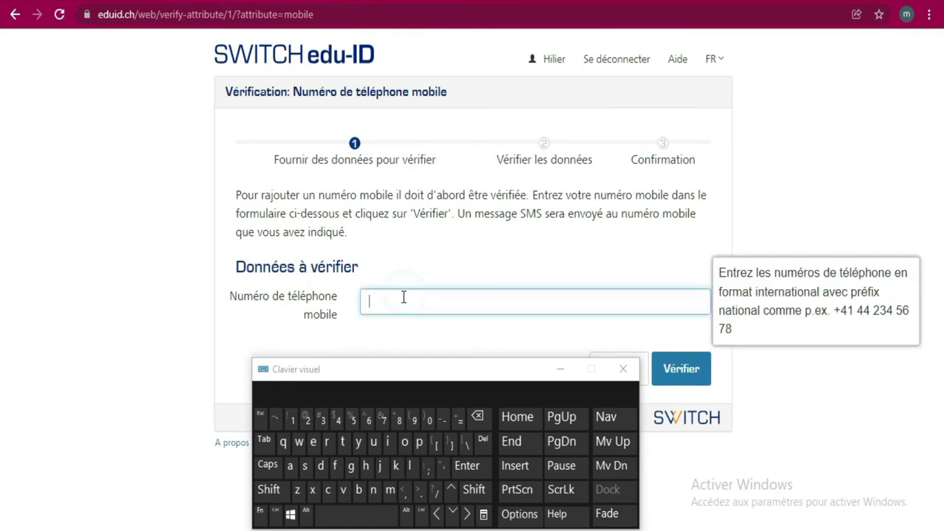
{"action": "left_click", "coordinate": [269, 489]}
{"action": "left_click", "coordinate": [458, 420]}
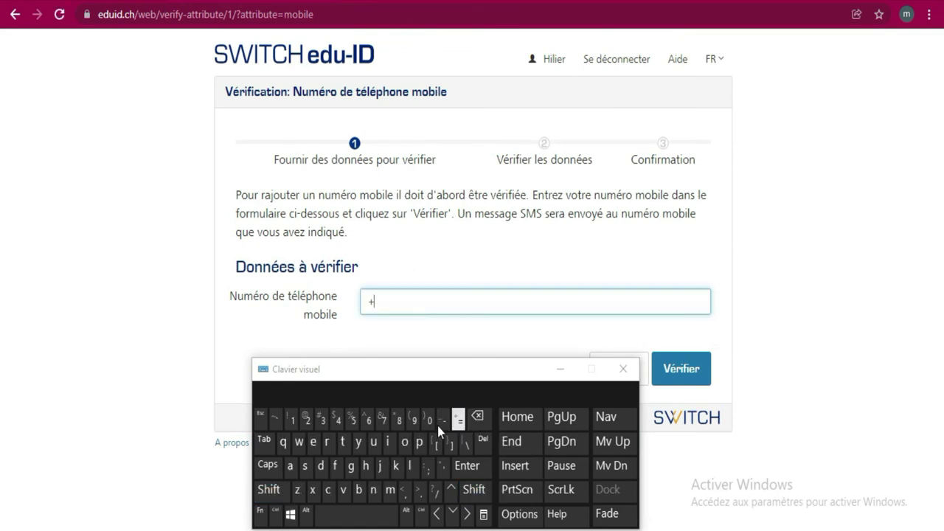
{"action": "left_click", "coordinate": [308, 420]}
{"action": "left_click", "coordinate": [309, 421]}
{"action": "left_click", "coordinate": [352, 418]}
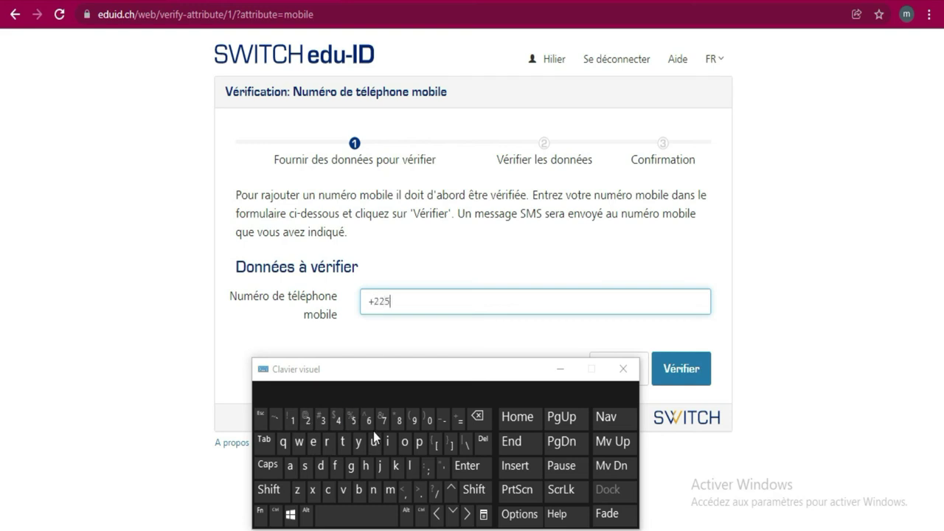
{"action": "left_click", "coordinate": [382, 421]}
{"action": "left_click", "coordinate": [399, 421]}
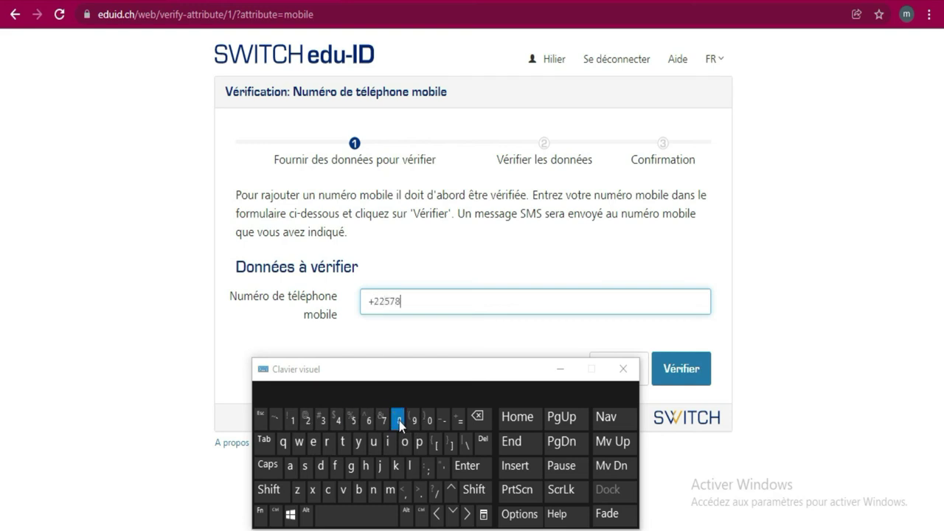
{"action": "left_click", "coordinate": [431, 421]}
{"action": "left_click", "coordinate": [431, 421]}
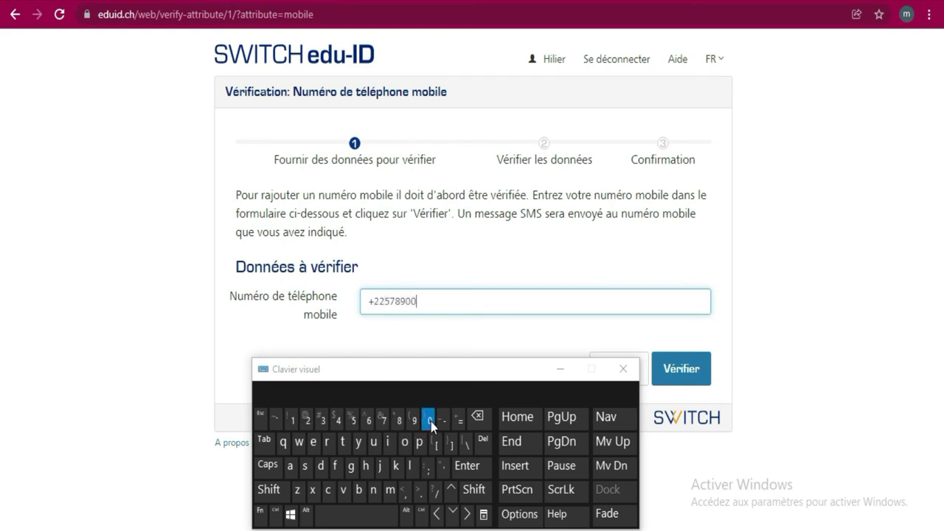
{"action": "left_click", "coordinate": [322, 420]}
{"action": "left_click", "coordinate": [309, 420]}
{"action": "left_click", "coordinate": [354, 420]}
{"action": "left_click", "coordinate": [708, 375]}
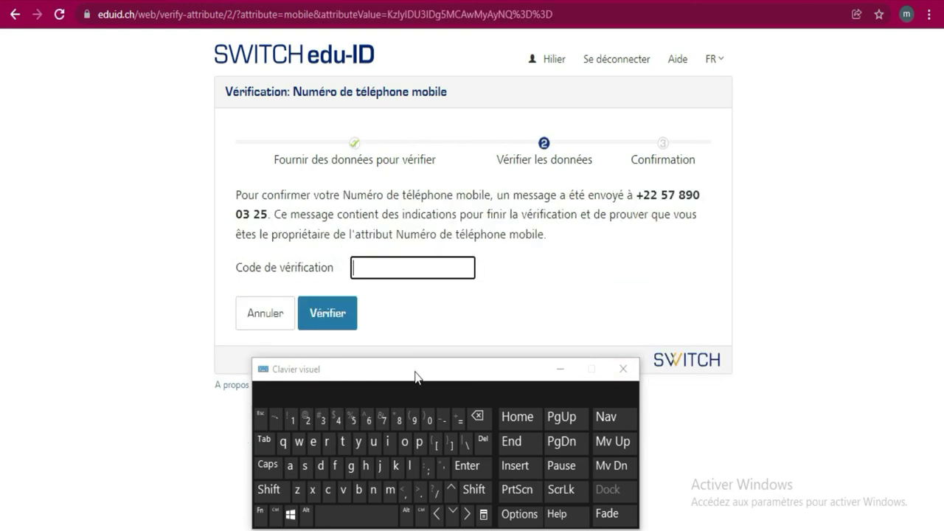
Place the cursor in the Code de vérification field on step 2, Vérifier les données.
{"action": "left_click", "coordinate": [448, 267]}
Return to the mobile number step, clear the mistyped number, and restart it with '+'.
{"action": "left_click", "coordinate": [15, 14]}
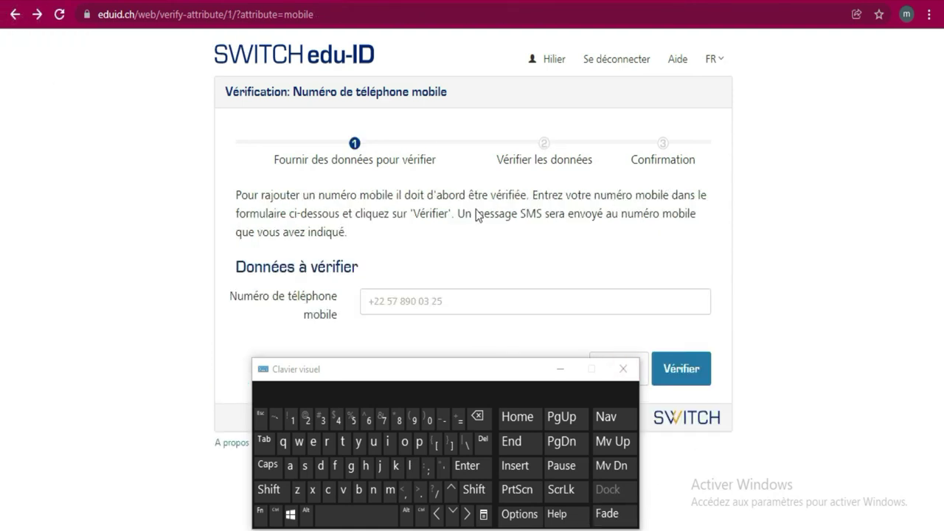
{"action": "left_click", "coordinate": [463, 299]}
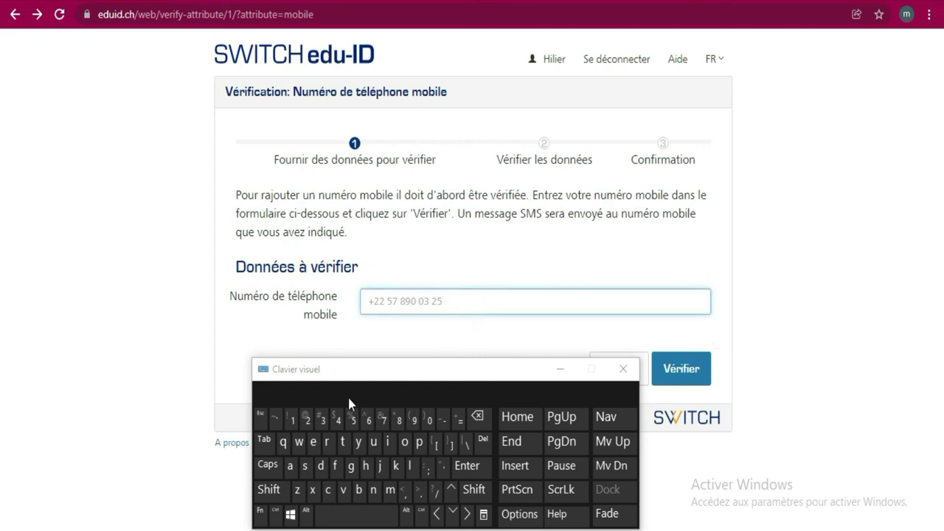
{"action": "left_click", "coordinate": [276, 492]}
{"action": "left_click", "coordinate": [442, 419]}
{"action": "left_click", "coordinate": [269, 490]}
{"action": "left_click", "coordinate": [457, 418]}
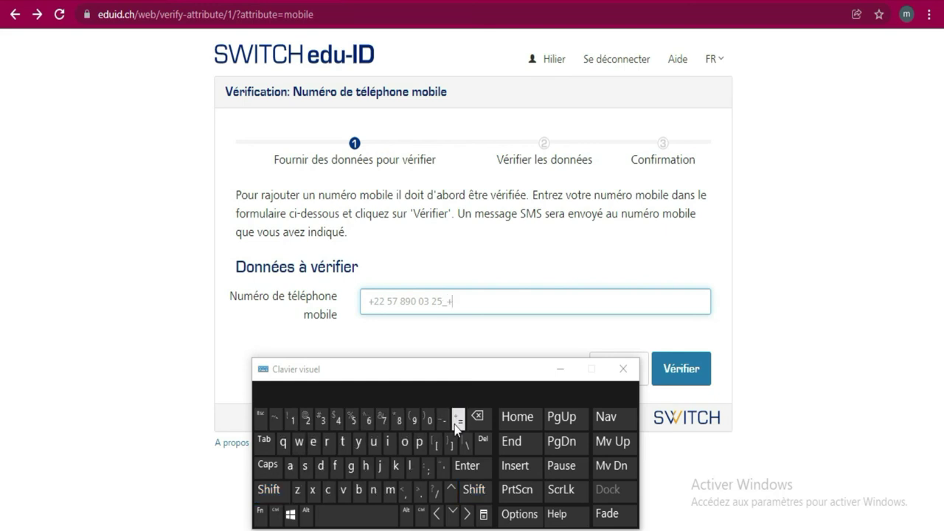
{"action": "left_click", "coordinate": [489, 418]}
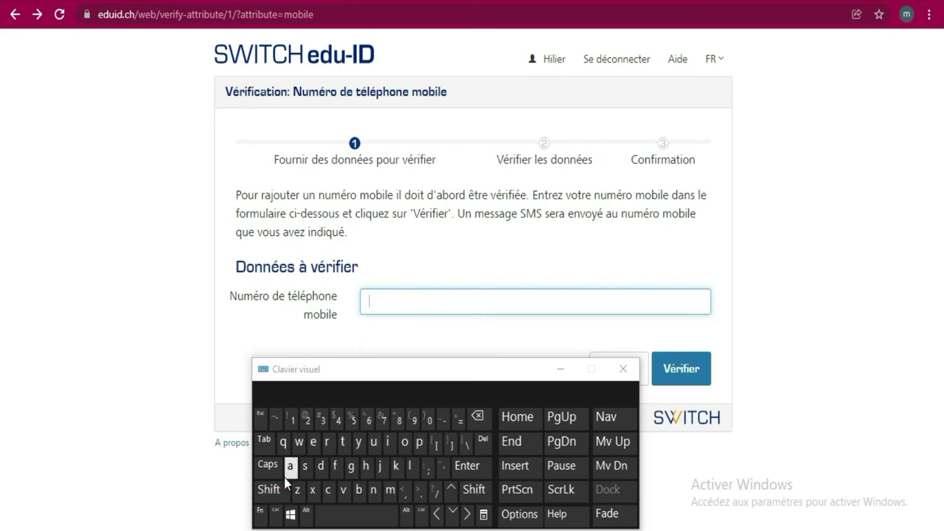
{"action": "left_click", "coordinate": [265, 493]}
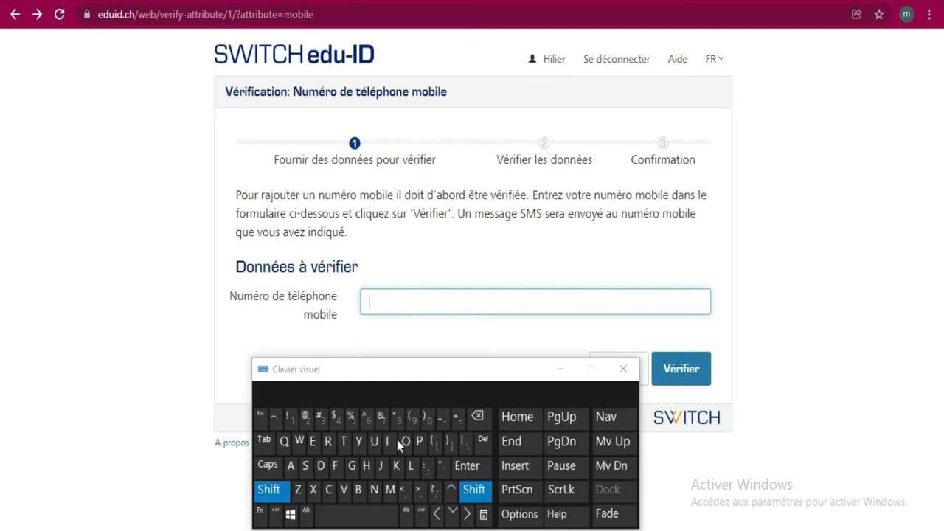
{"action": "left_click", "coordinate": [457, 418]}
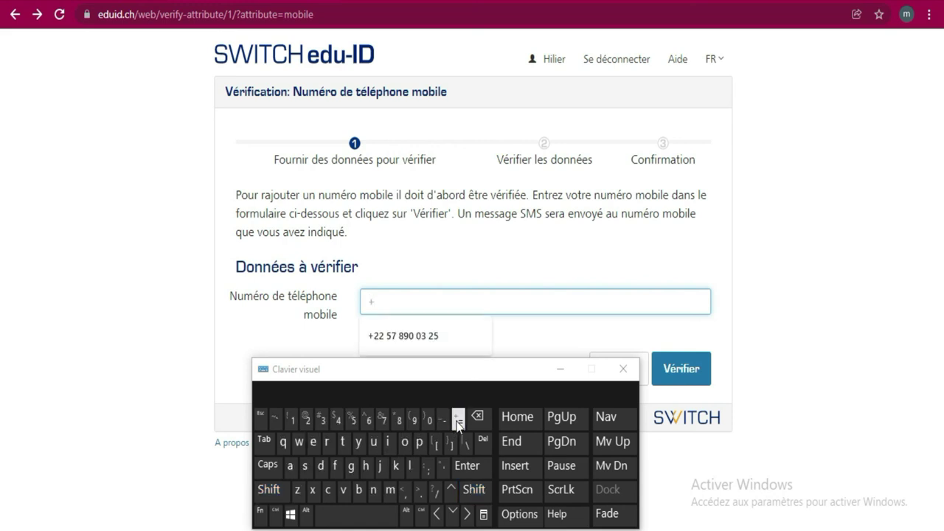